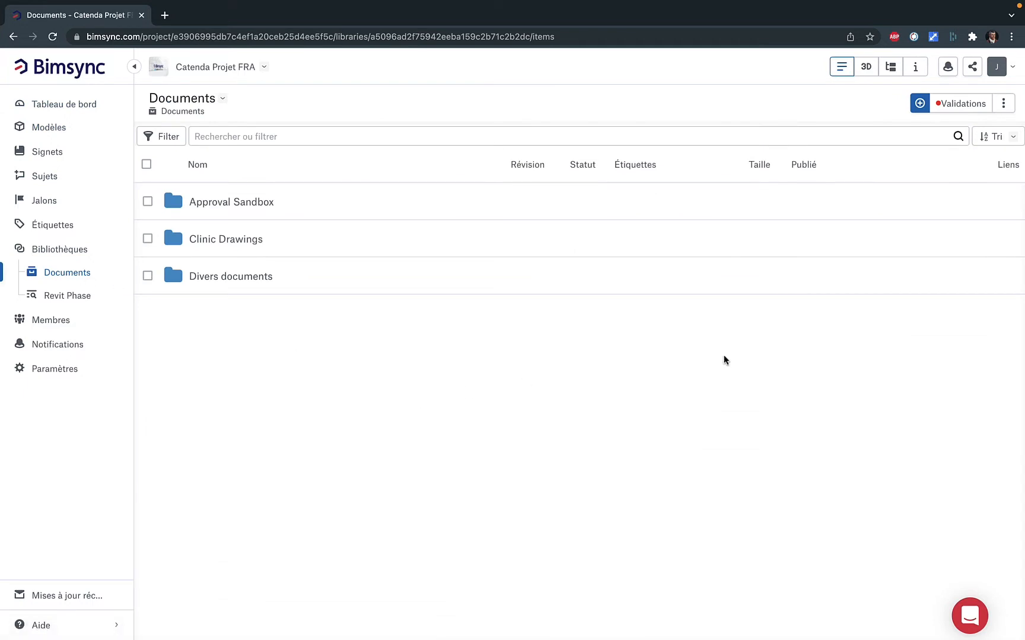
# Step: Open the Documents library settings and expand the workflow status section to examine the configured statuses
pyautogui.click(1006, 105)
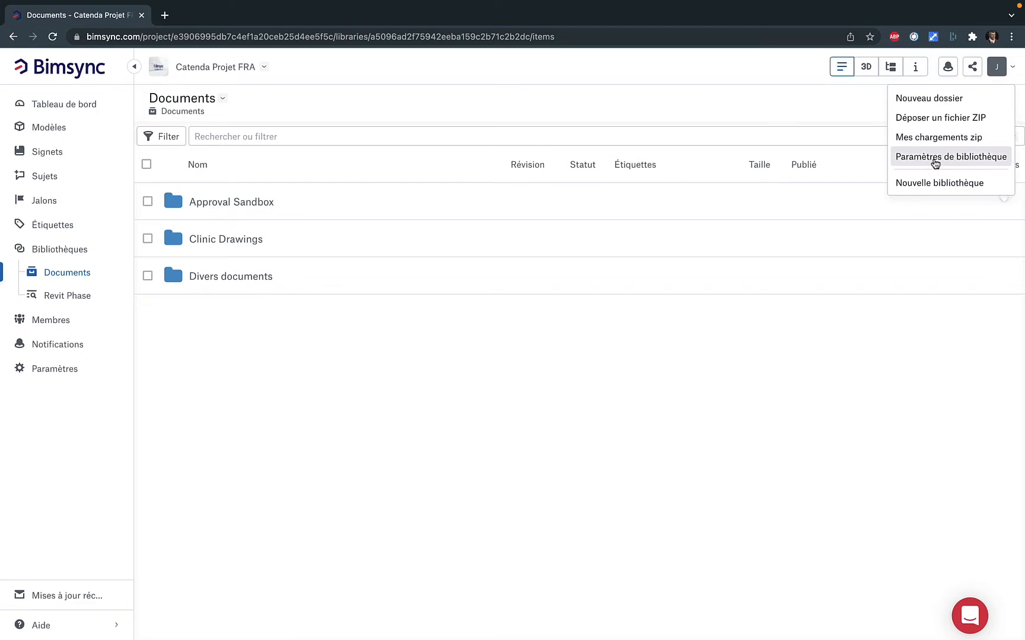
pyautogui.click(935, 158)
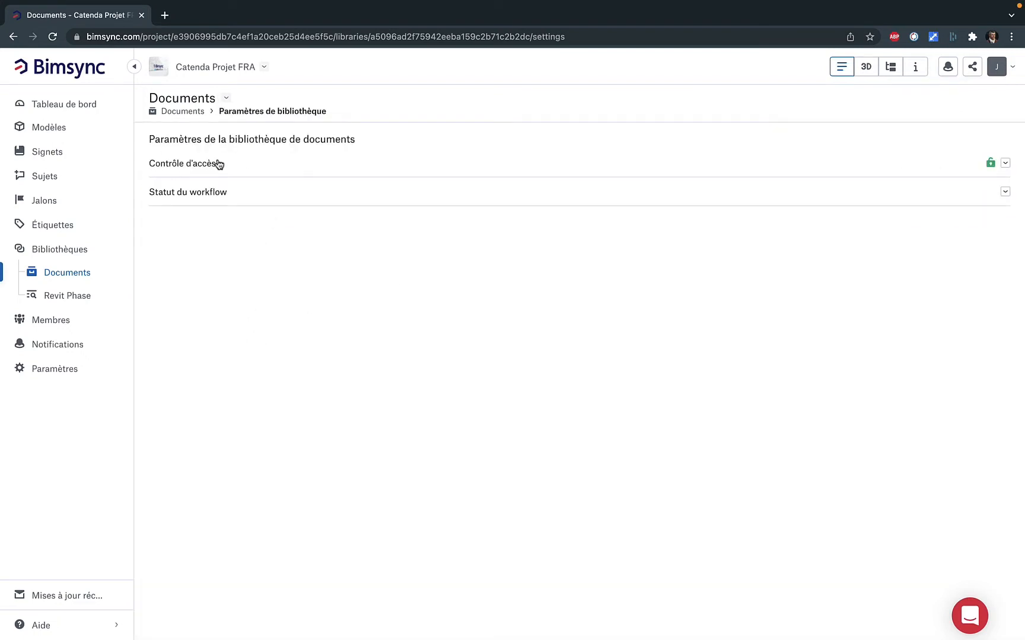
pyautogui.click(240, 200)
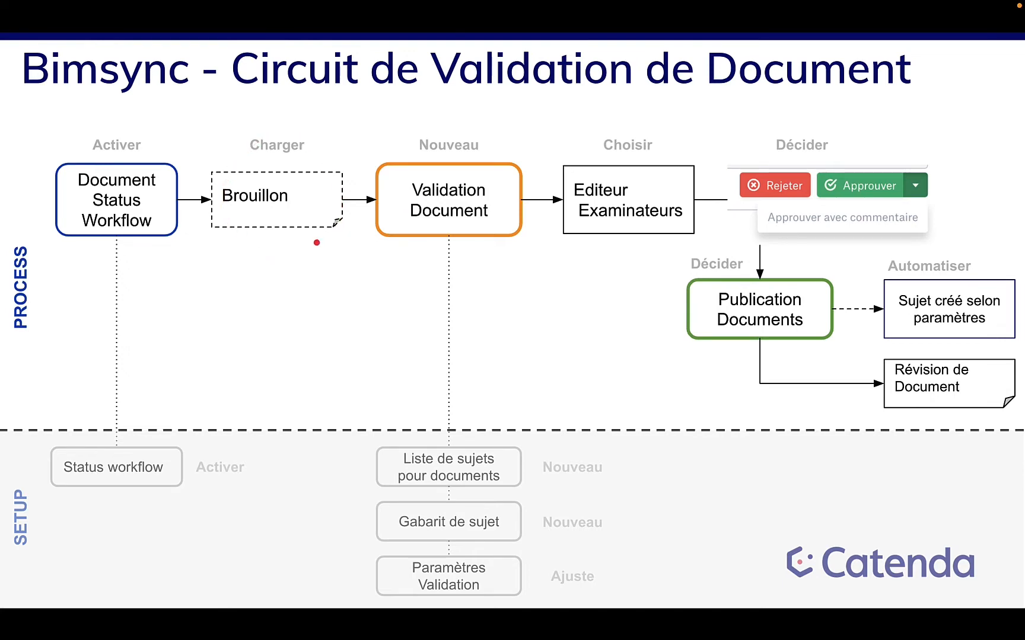
# Step: In the Approval Sandbox folder, choose the Clinic_071, Clinic_072 and Clinic_073 Equipment Schedule PDFs from 07-Architectural for upload
pyautogui.hotkey('ctrl', 'Right')
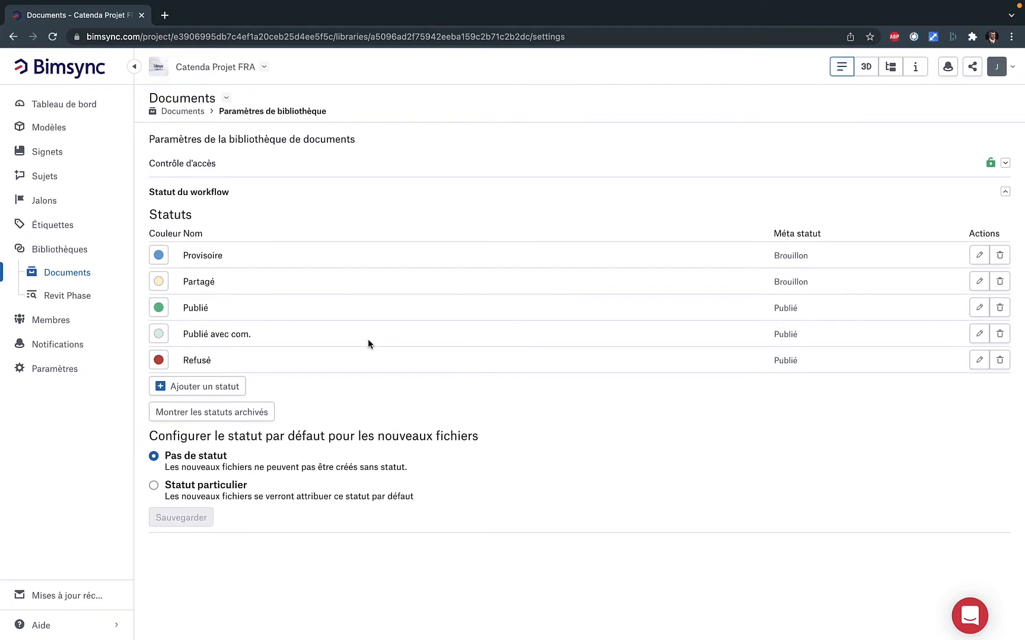
pyautogui.click(65, 276)
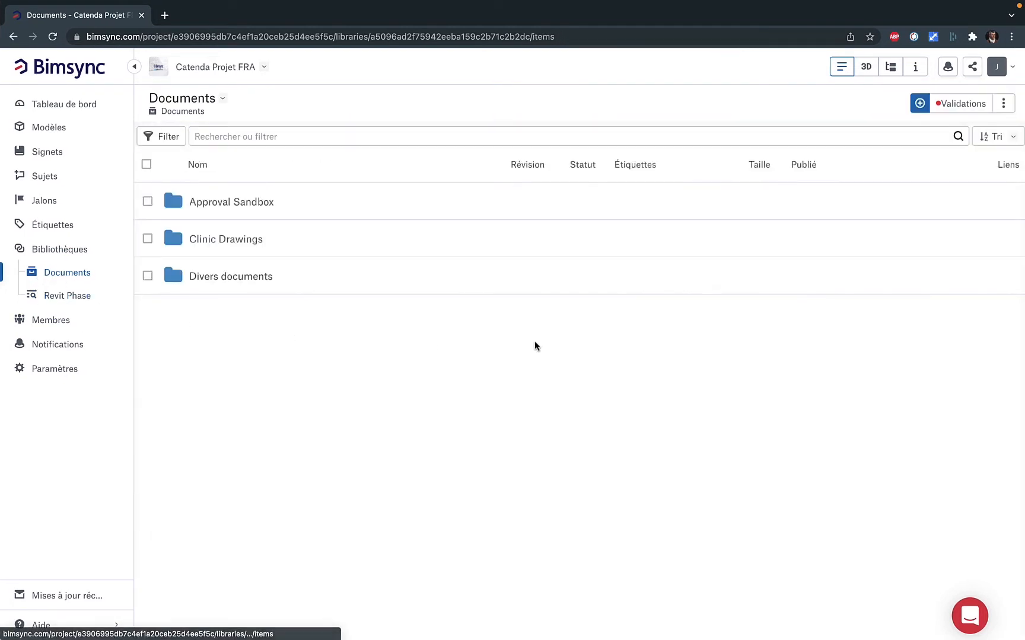
pyautogui.click(223, 206)
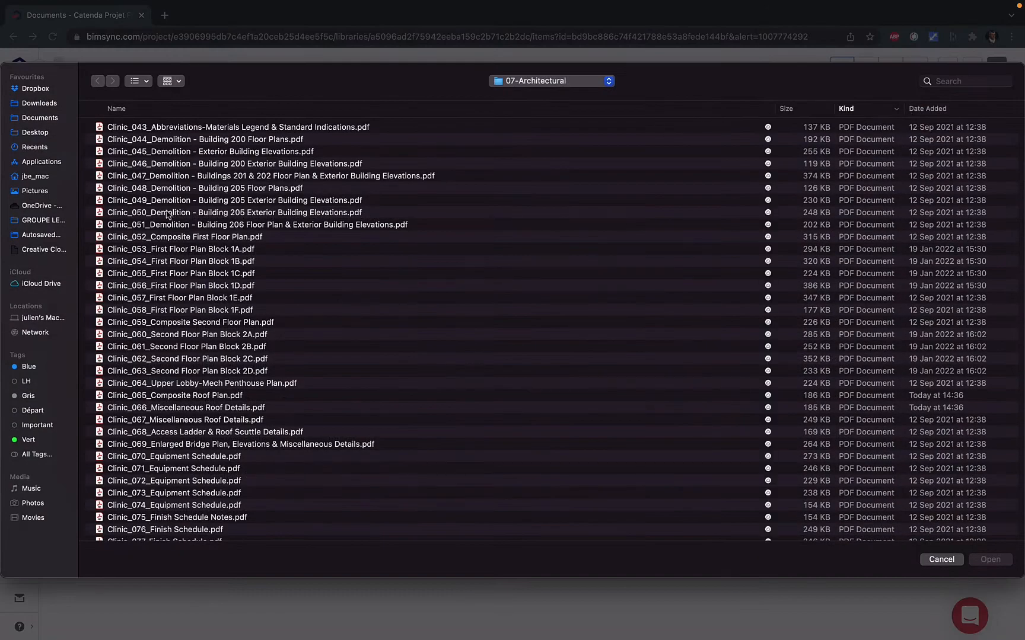
pyautogui.click(198, 471)
pyautogui.keyDown('shift'); pyautogui.click(213, 494); pyautogui.keyUp('shift')
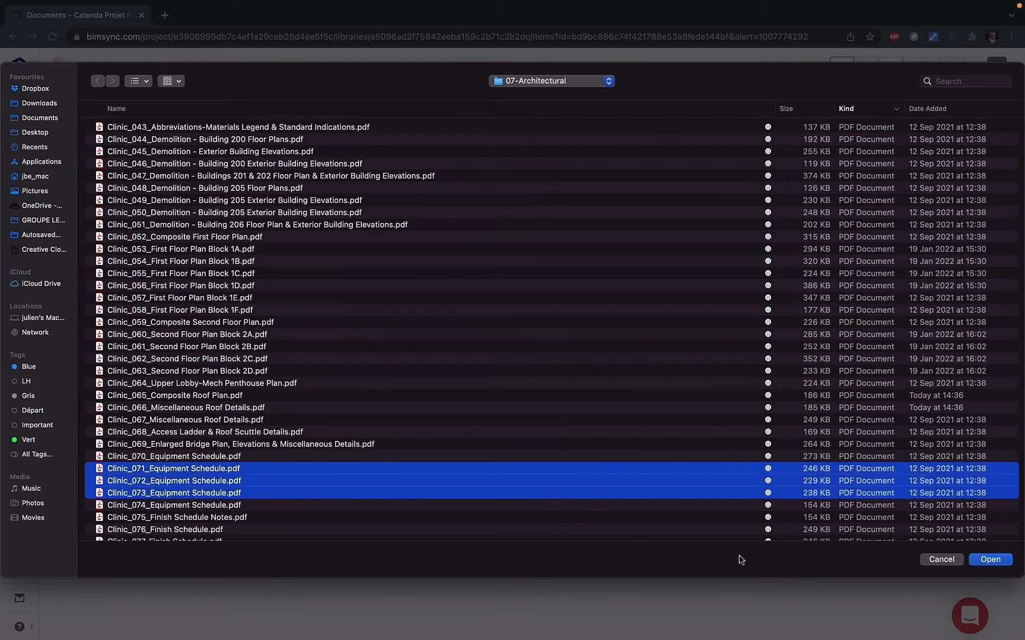
pyautogui.click(1001, 560)
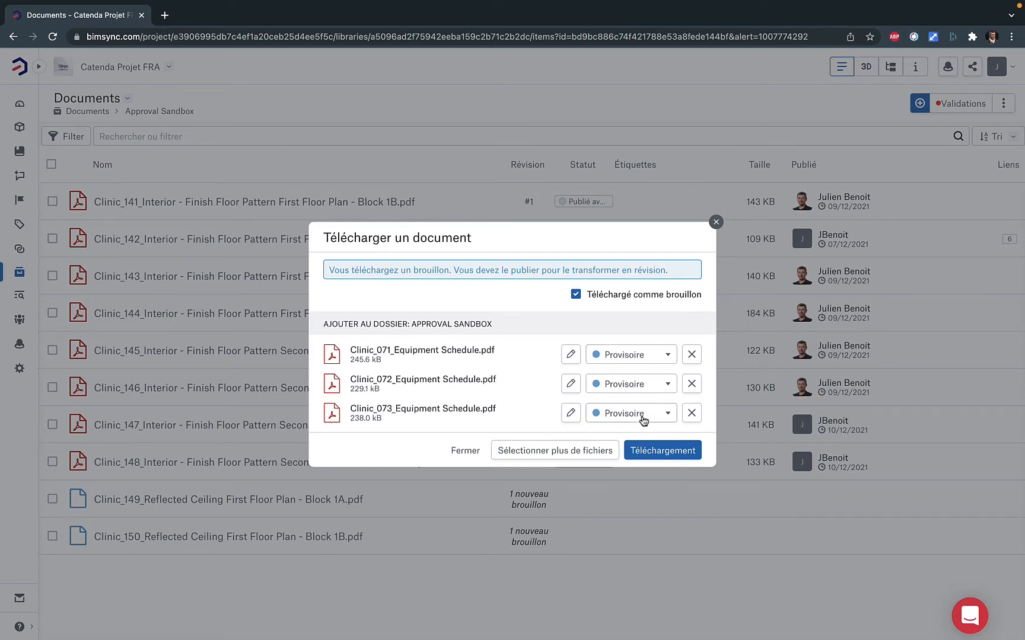
# Step: Upload the three Equipment Schedule PDFs as drafts, keeping the status Provisoire
pyautogui.click(638, 355)
pyautogui.click(638, 356)
pyautogui.click(668, 451)
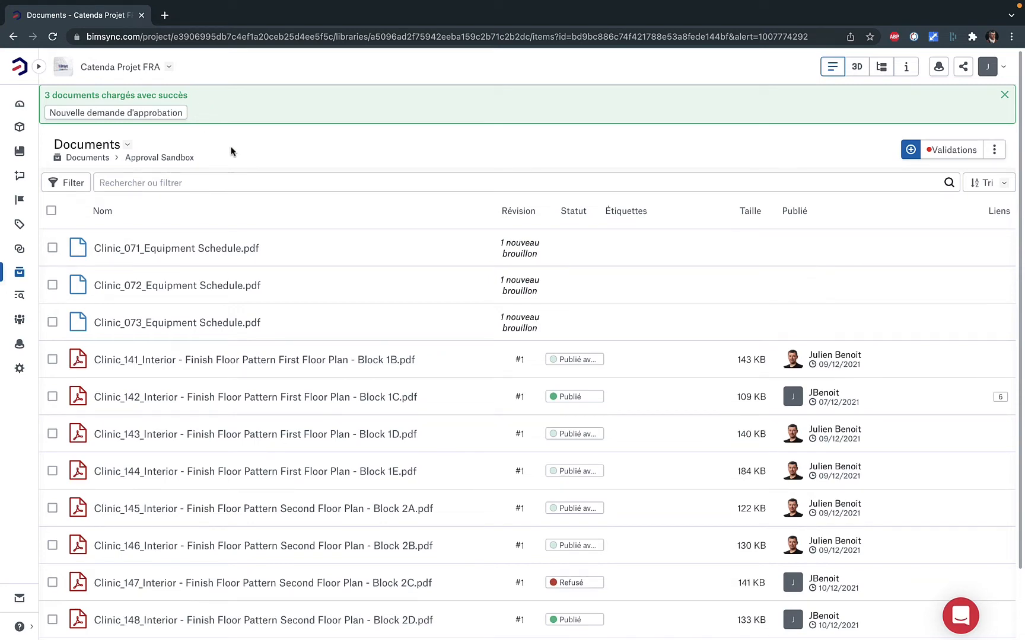
# Step: Create a new approval request for the uploaded drafts and title it "Demo webinar"
pyautogui.click(173, 114)
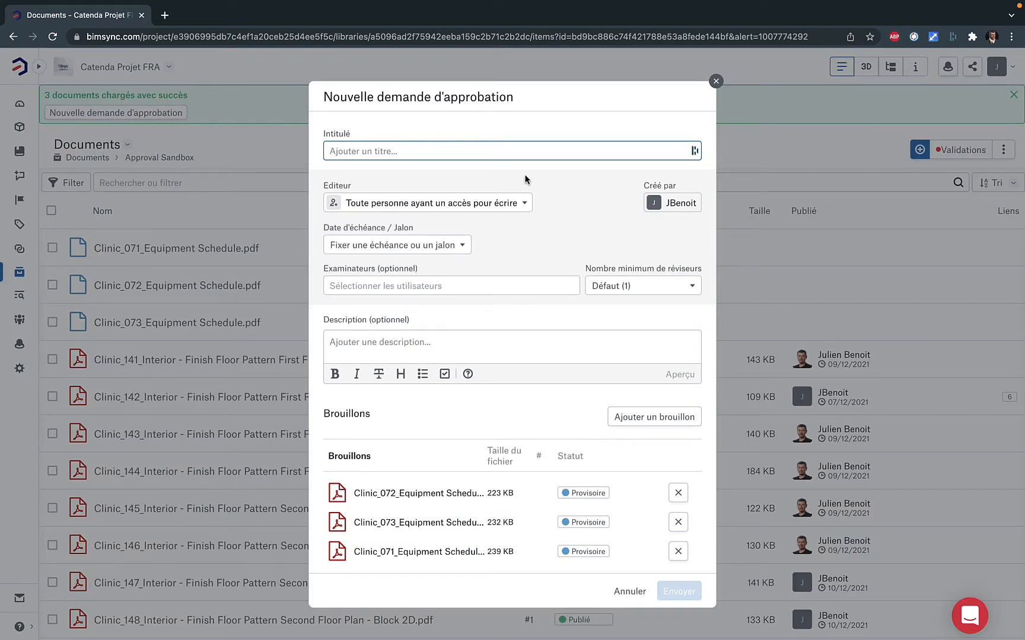
pyautogui.write('Demo we')
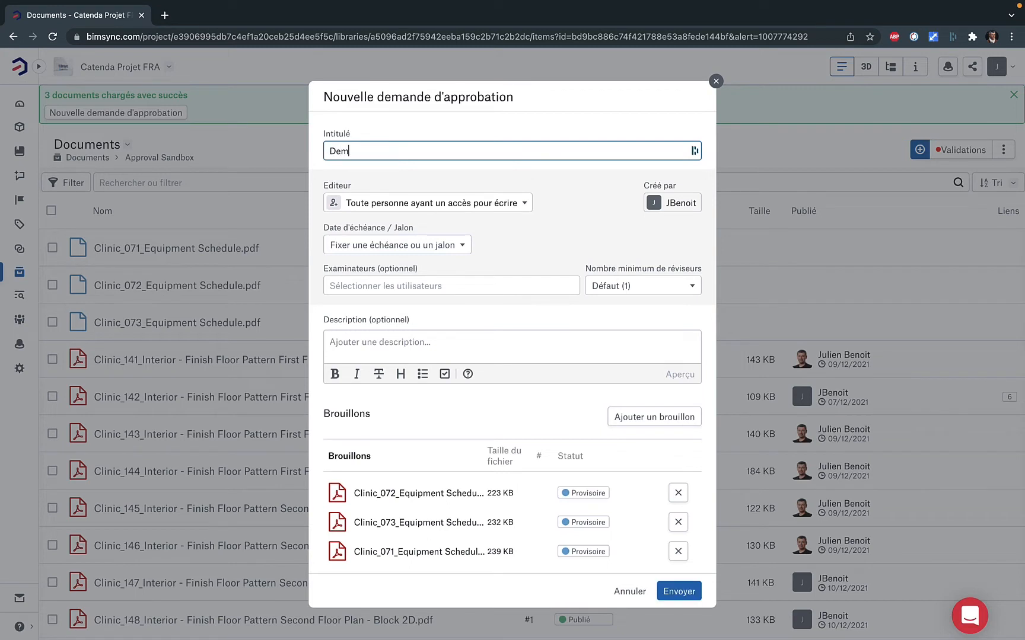
pyautogui.write('binar')
pyautogui.click(546, 189)
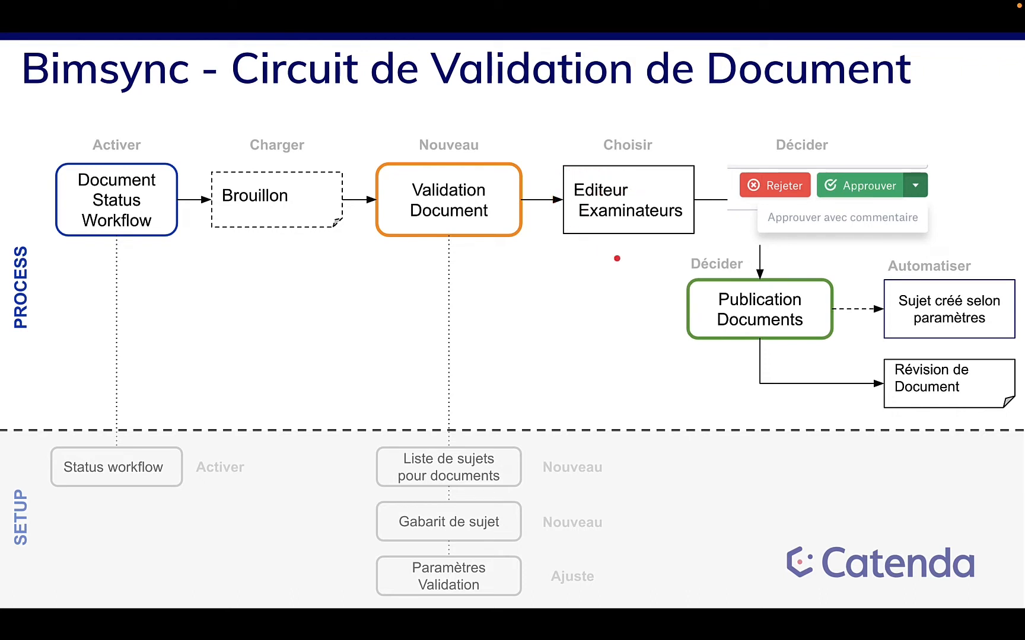
# Step: Assign your own account as the editor of the approval request
pyautogui.hotkey('ctrl', 'Right')
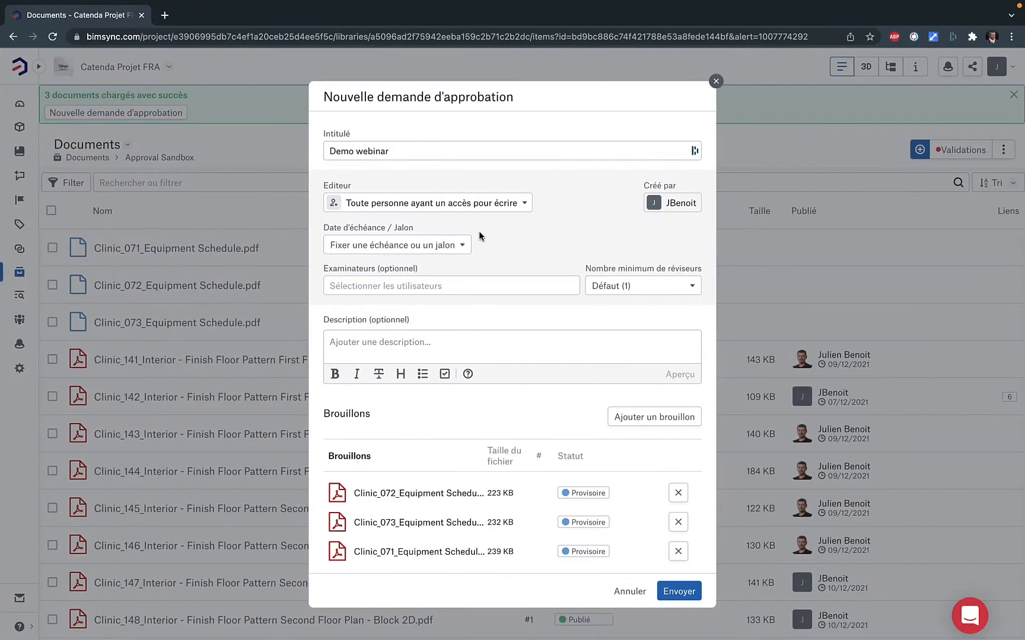
pyautogui.click(457, 204)
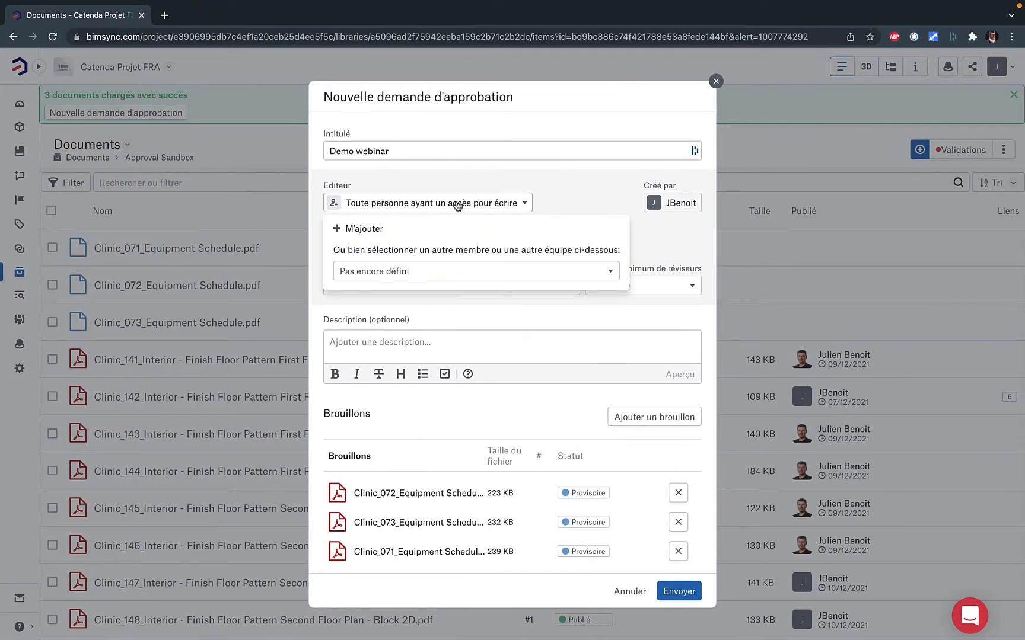
pyautogui.click(377, 229)
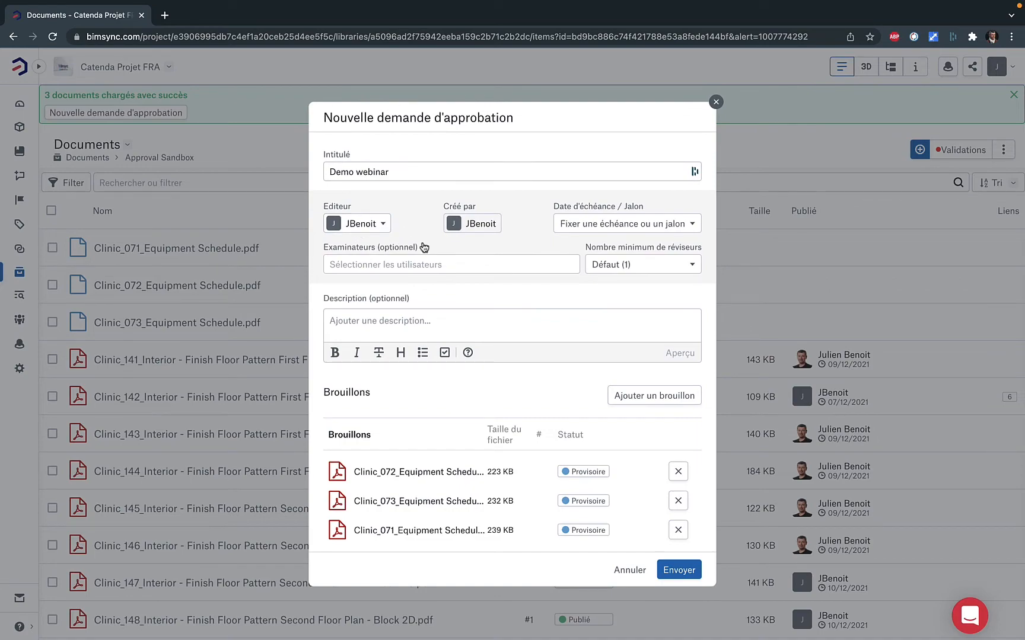
pyautogui.hotkey('ctrl', 'Left')
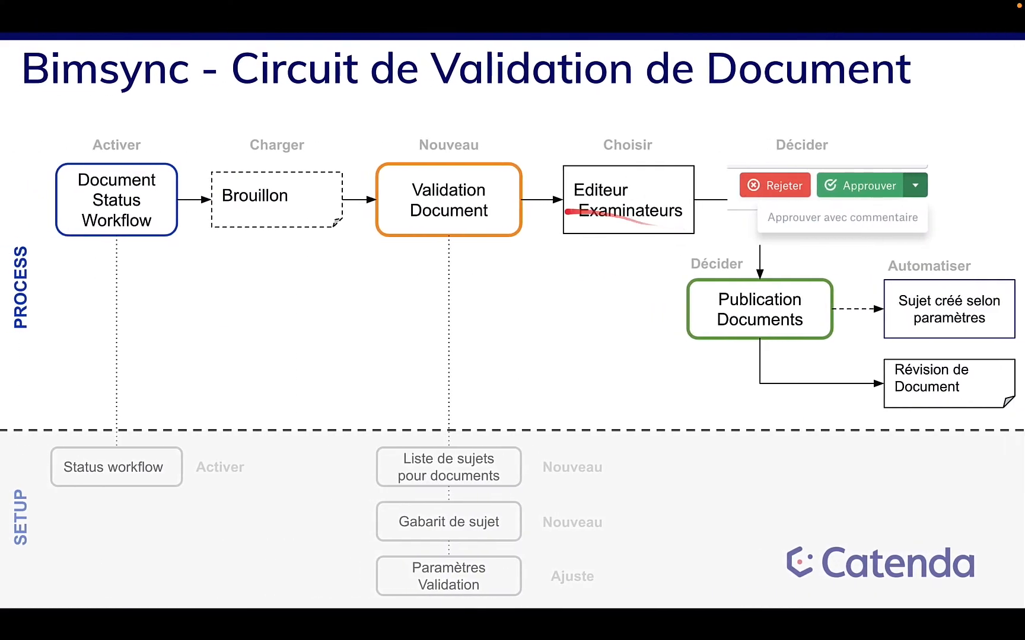
pyautogui.hotkey('ctrl', 'Right')
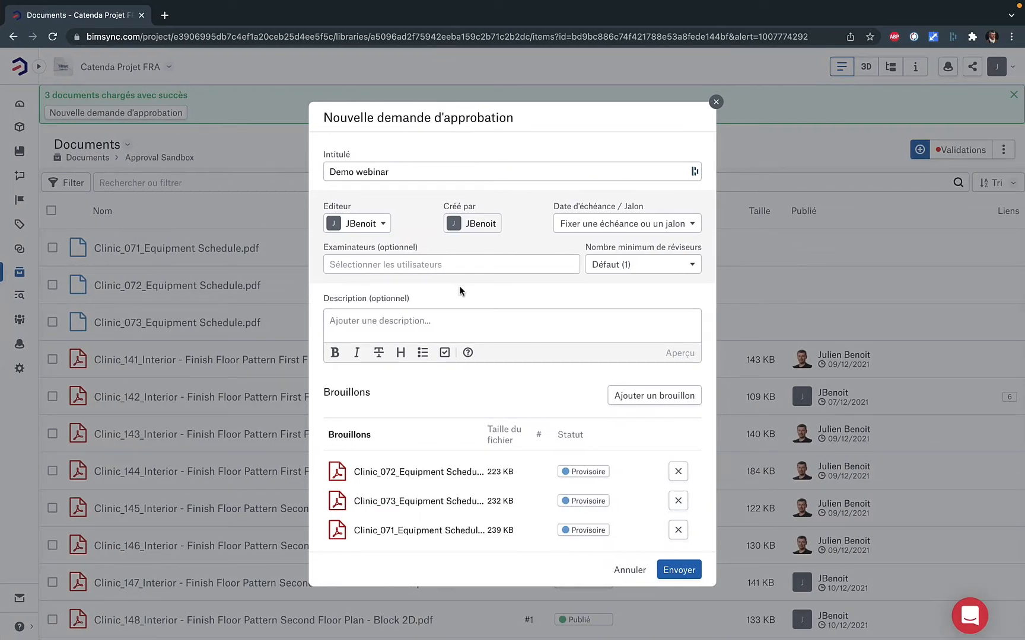
# Step: Find your own account in the member list and add it as examiner of the approval request
pyautogui.click(460, 267)
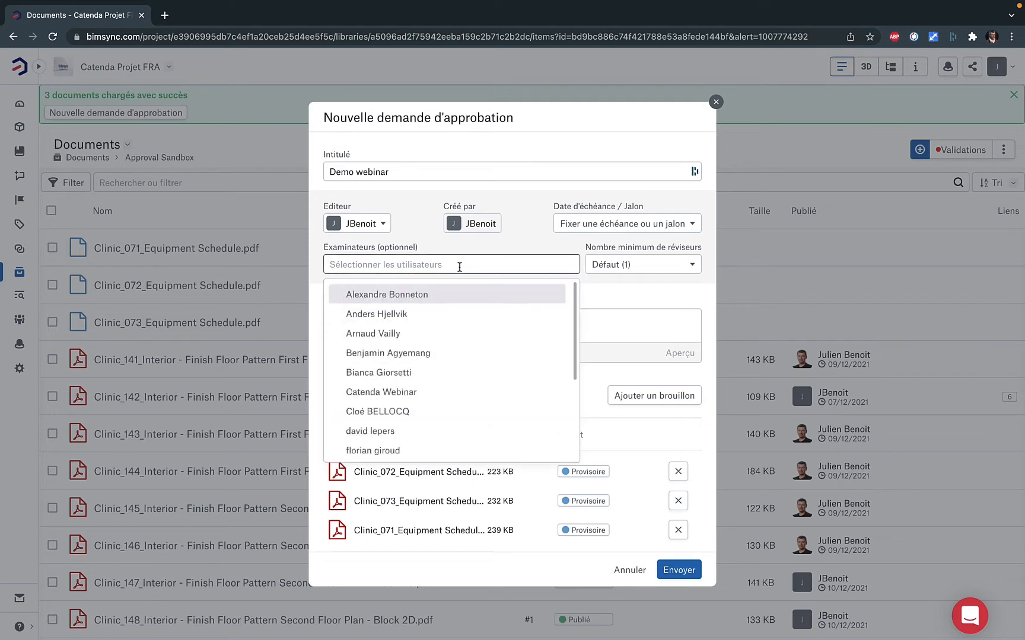
pyautogui.write('j ben')
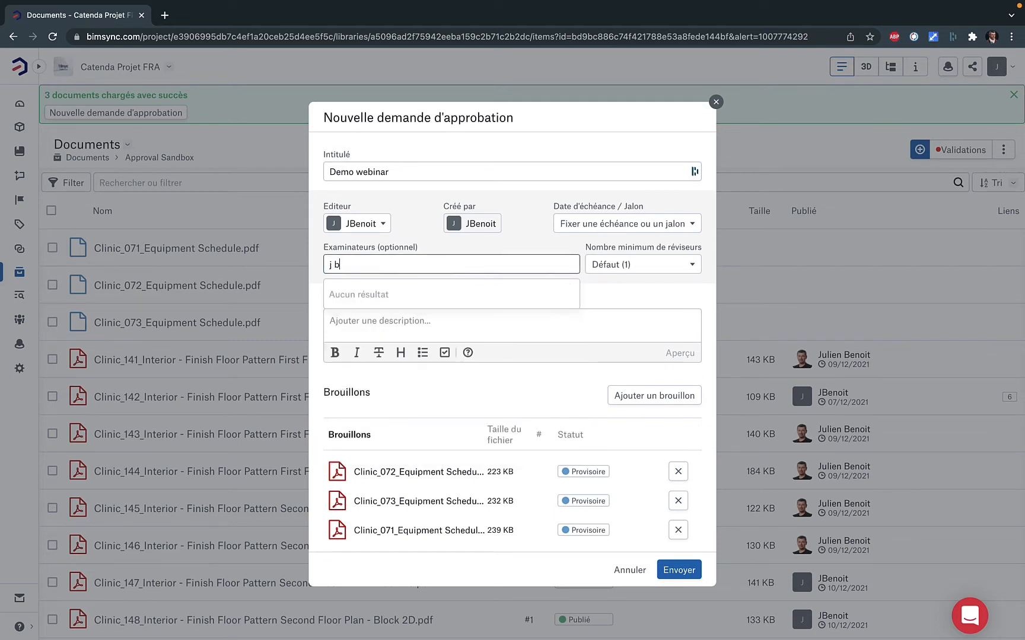
pyautogui.press('BackSpace')
pyautogui.press('BackSpace')
pyautogui.press('BackSpace')
pyautogui.press('BackSpace')
pyautogui.press('BackSpace')
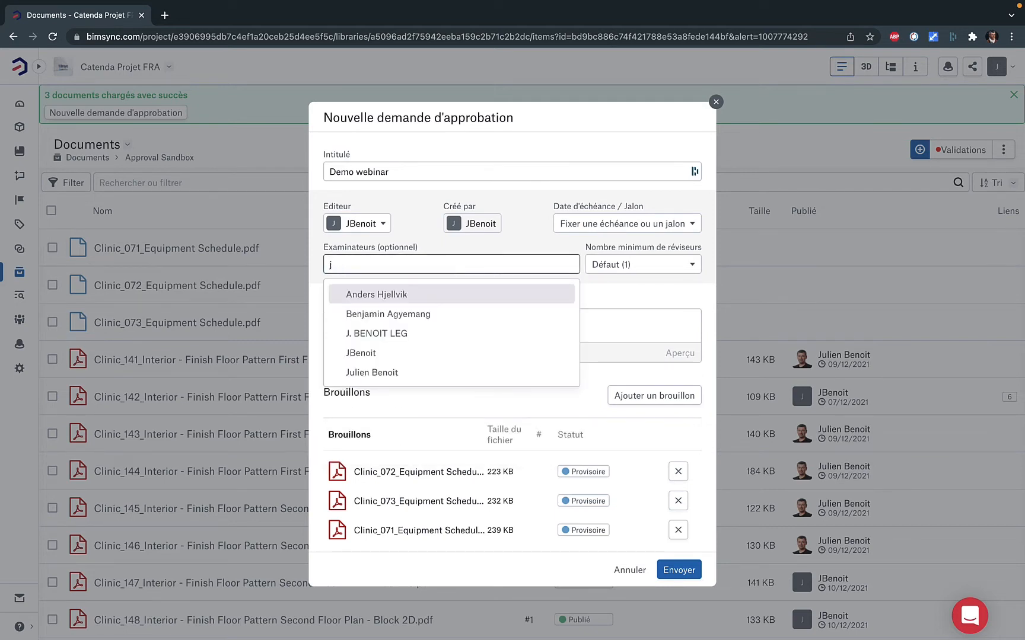
pyautogui.write('jb')
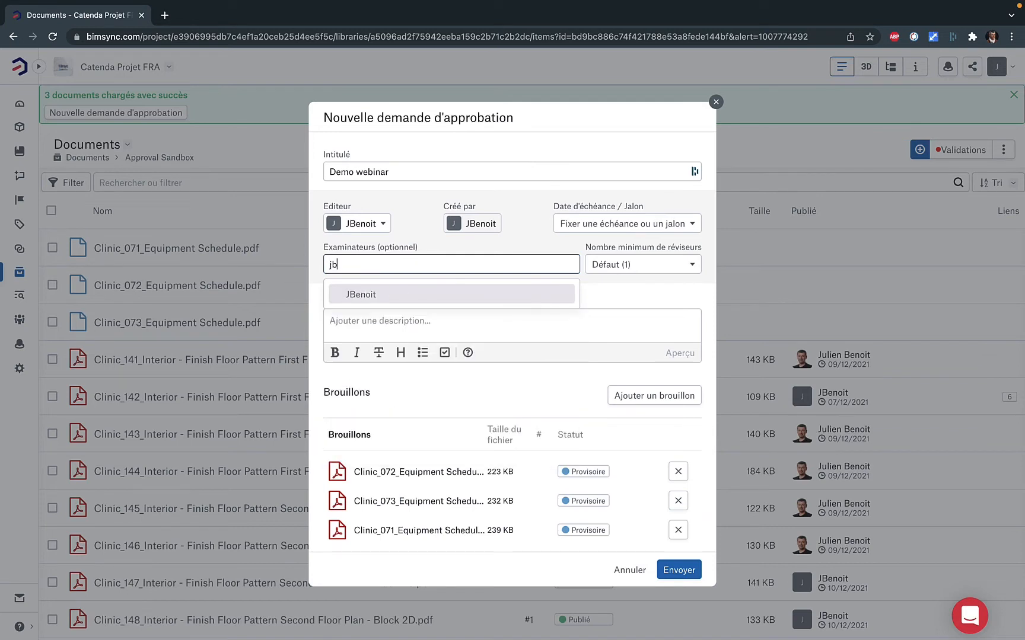
pyautogui.click(424, 295)
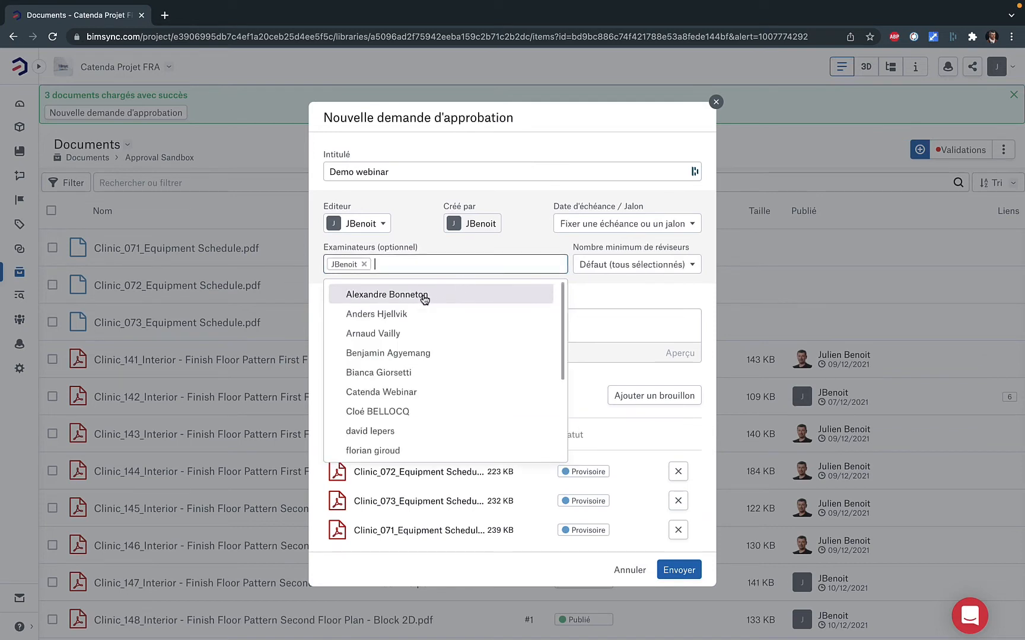
pyautogui.click(624, 298)
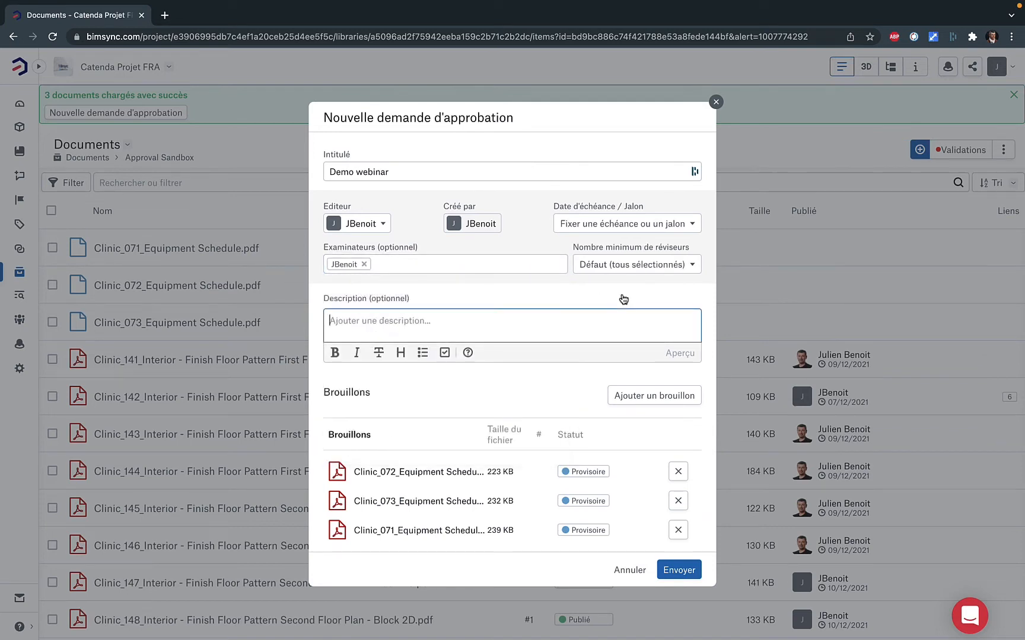
# Step: Set the approval request's due date to 28 January 2022 and submit the request
pyautogui.click(643, 228)
pyautogui.click(635, 401)
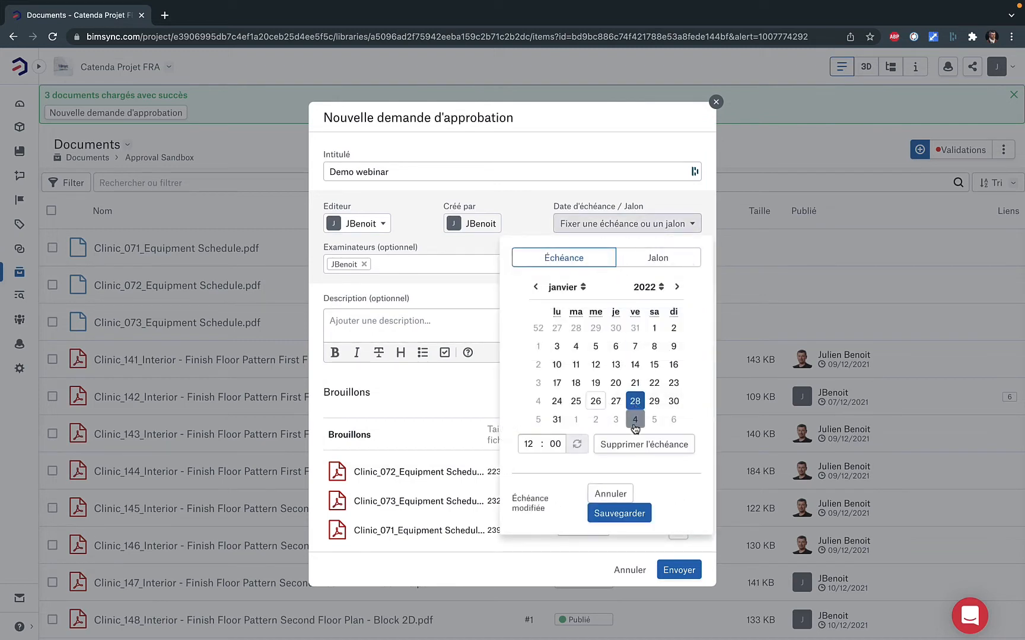
pyautogui.click(626, 513)
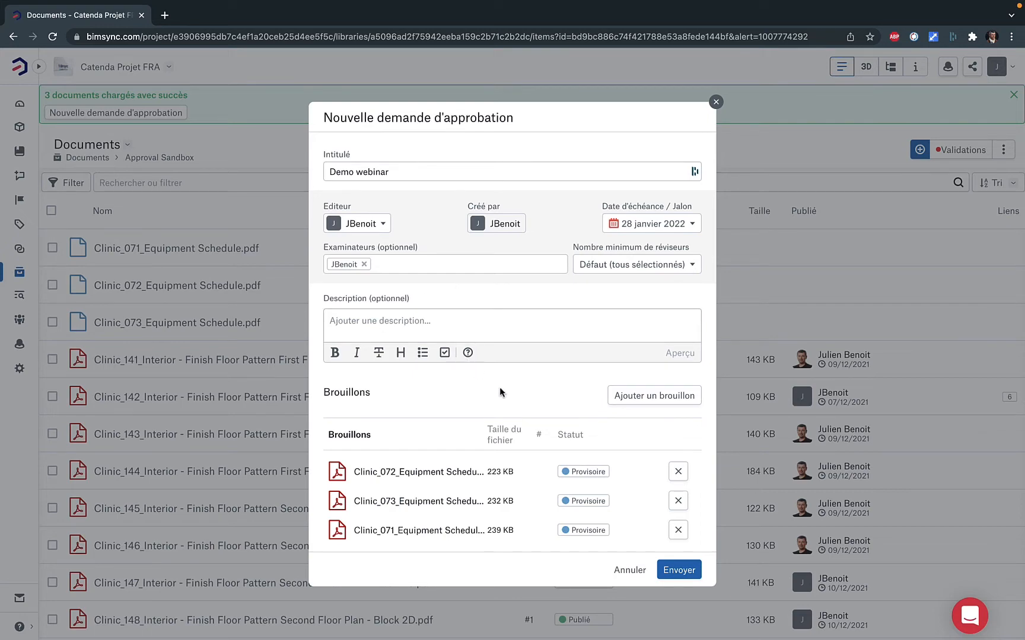
pyautogui.click(677, 570)
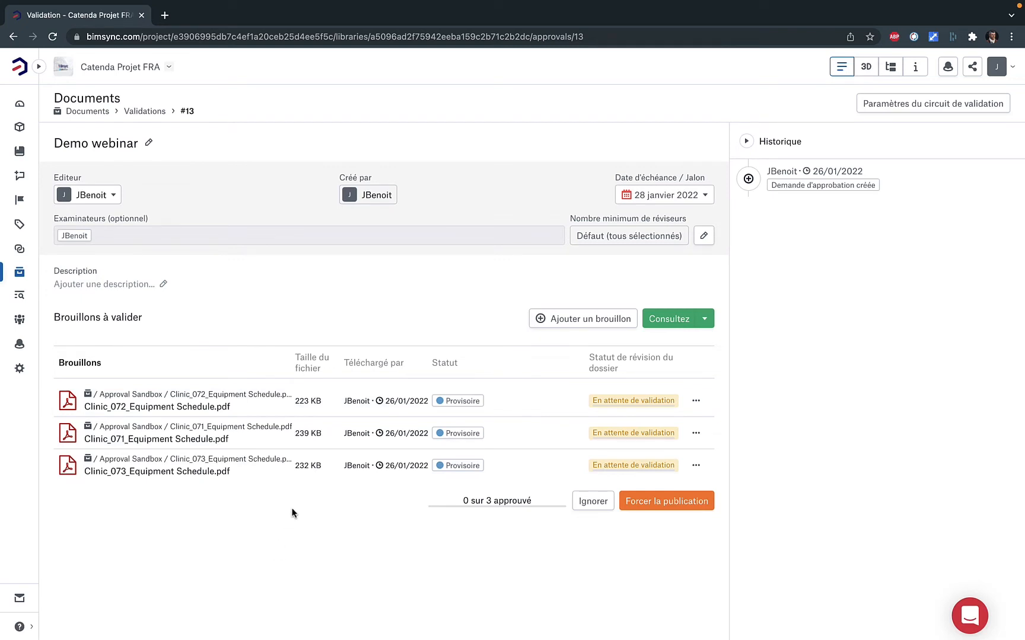
# Step: Open the validation workflow settings and preview the topic template assigned to Approuvé avec commentaire
pyautogui.click(968, 109)
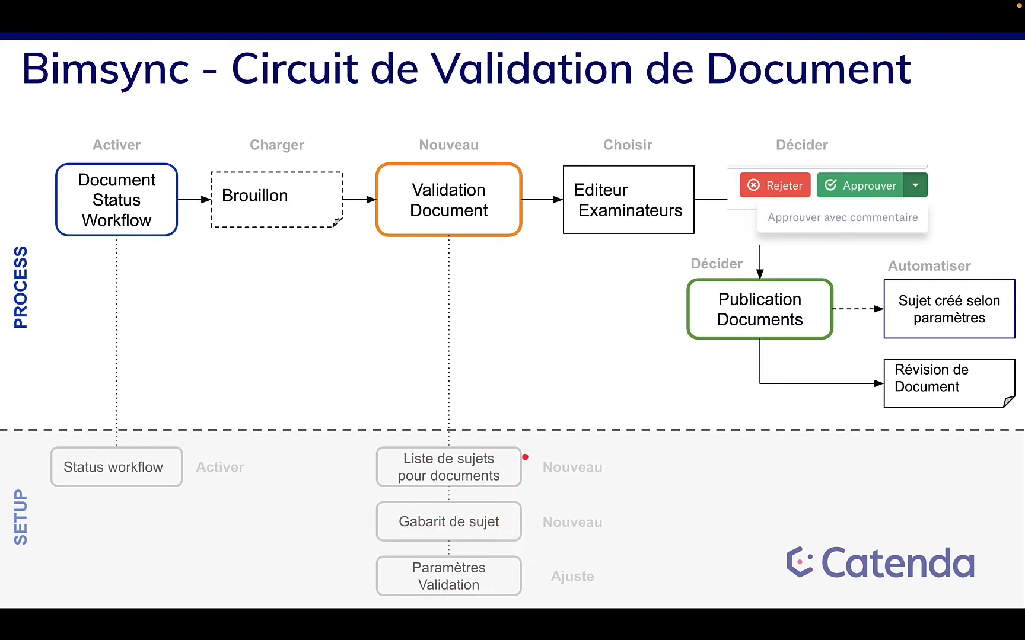
pyautogui.hotkey('ctrl', 'Right')
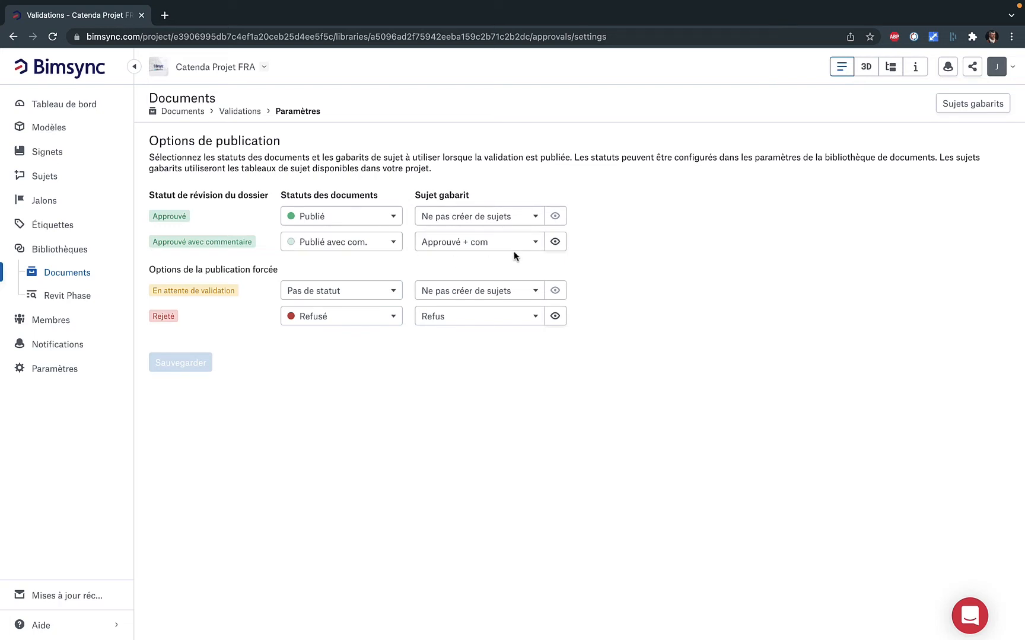
pyautogui.click(556, 242)
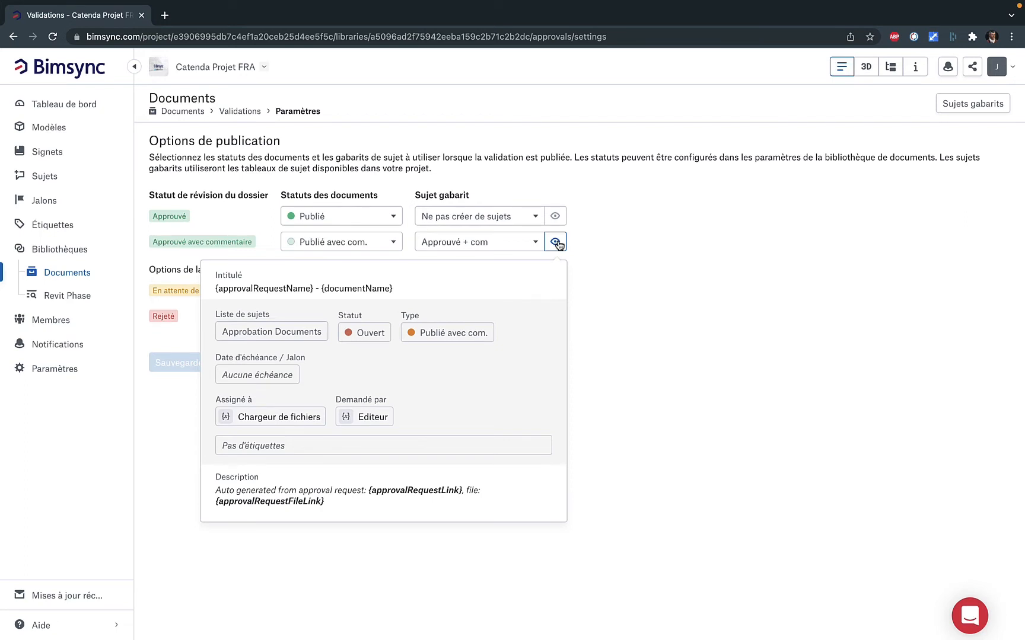
pyautogui.click(555, 242)
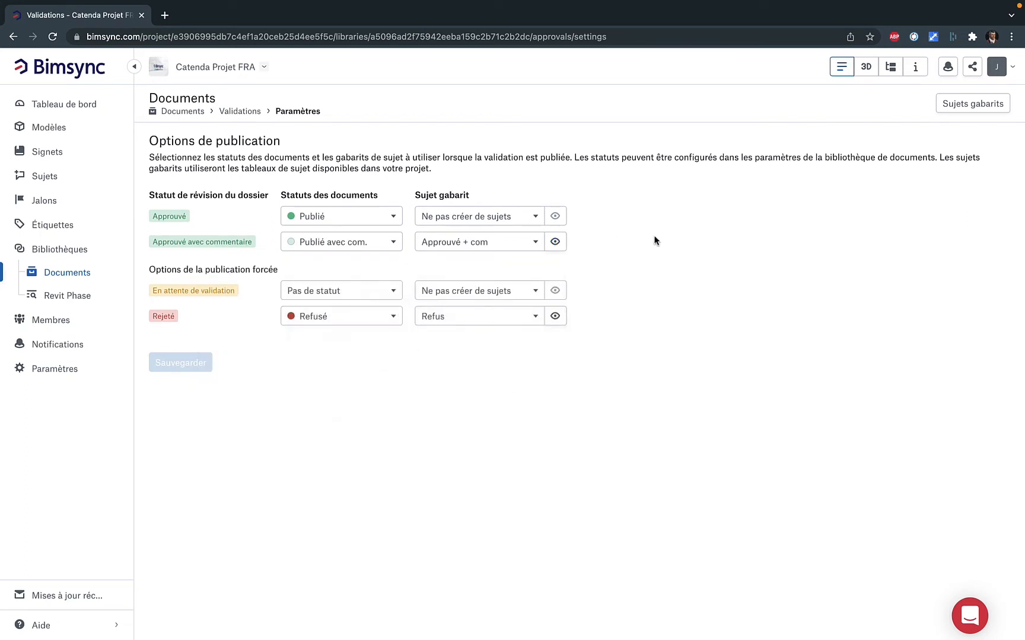
# Step: Examine the list of topic templates, and preview the Refus template assigned to Rejeté in the publication options
pyautogui.click(980, 105)
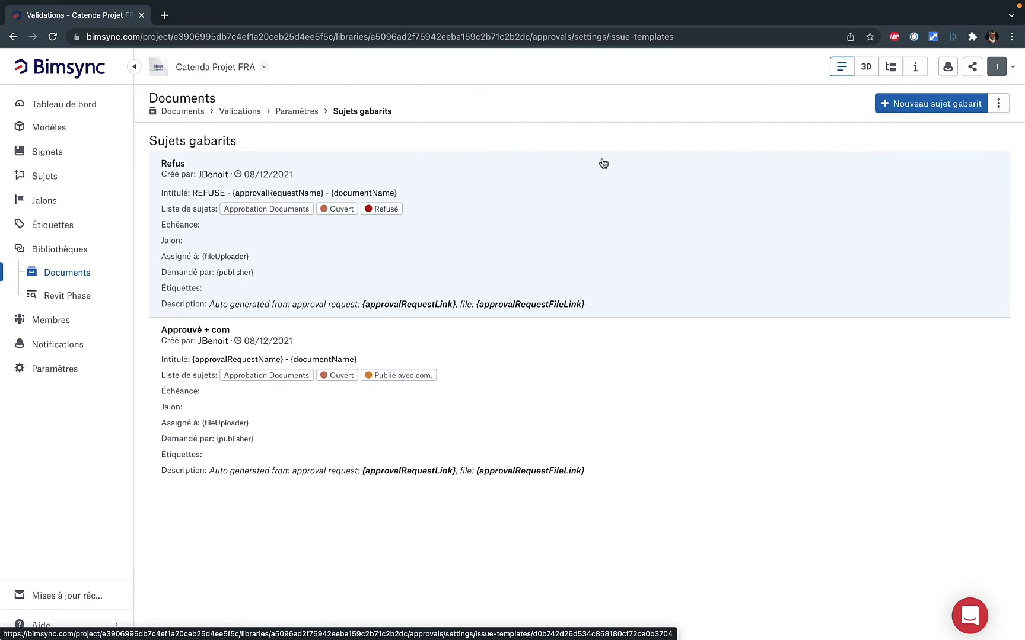
pyautogui.click(294, 111)
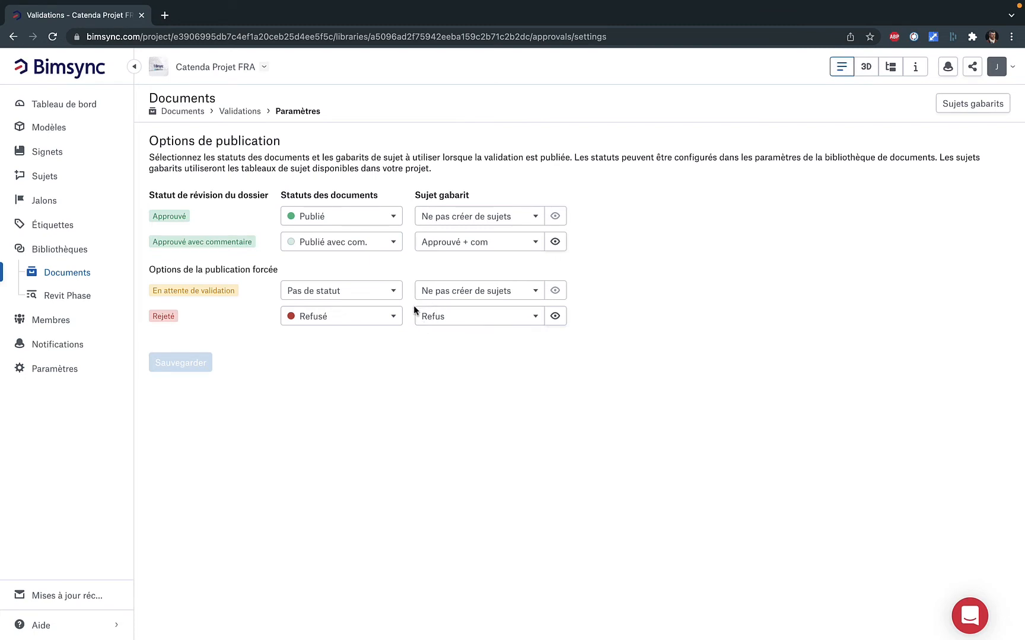
pyautogui.click(555, 317)
pyautogui.click(555, 318)
# Step: Return to the Demo webinar approval request and open Clinic_072_Equipment Schedule.pdf for review
pyautogui.click(247, 113)
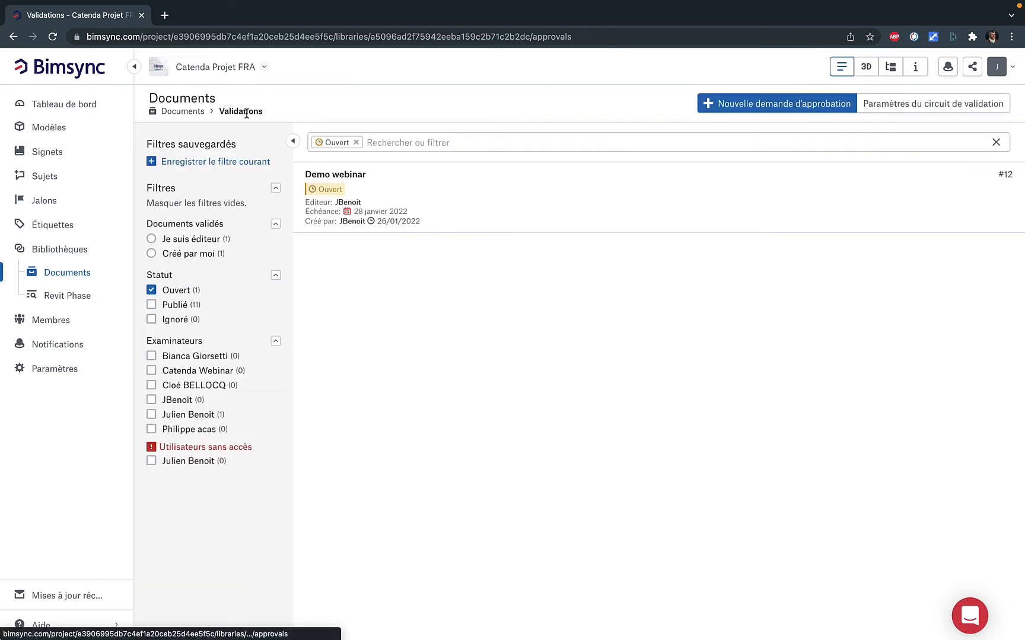
pyautogui.click(471, 206)
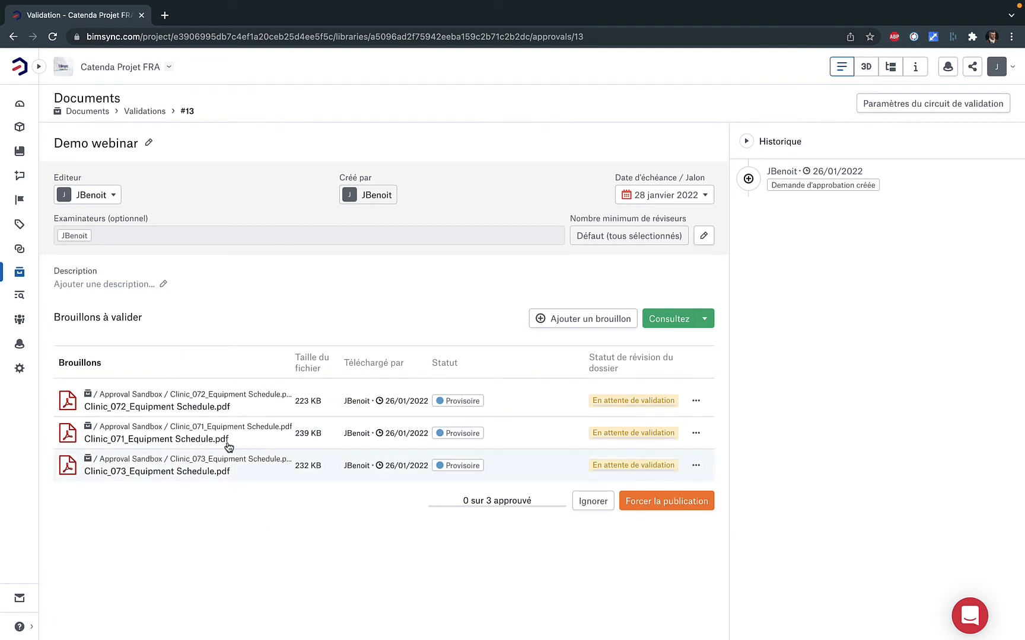
pyautogui.click(207, 403)
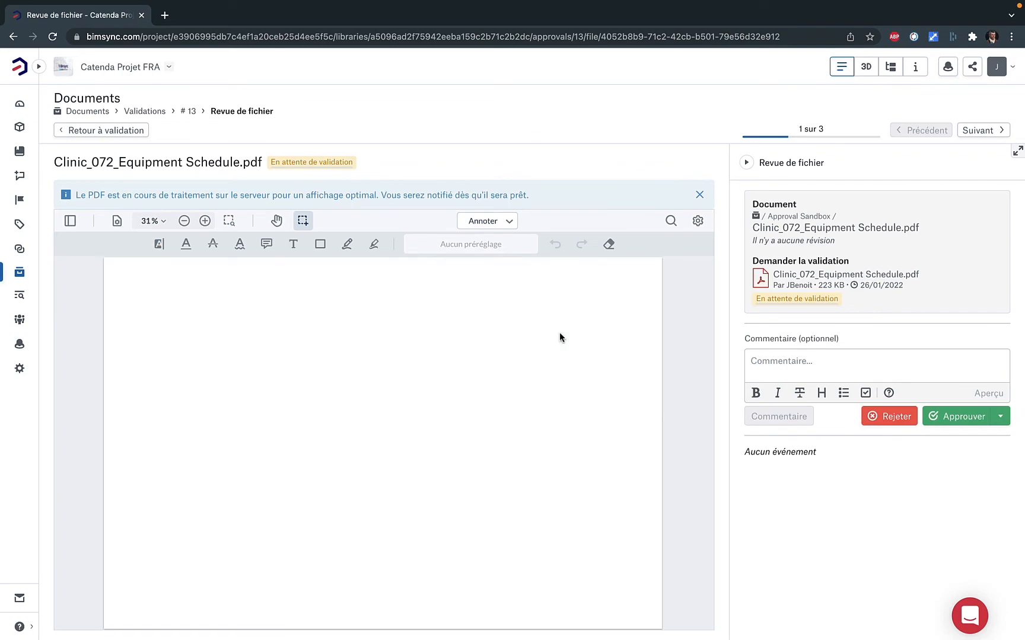
# Step: Check the approval options for Clinic_072_Equipment Schedule.pdf and approve the draft without a comment
pyautogui.click(700, 195)
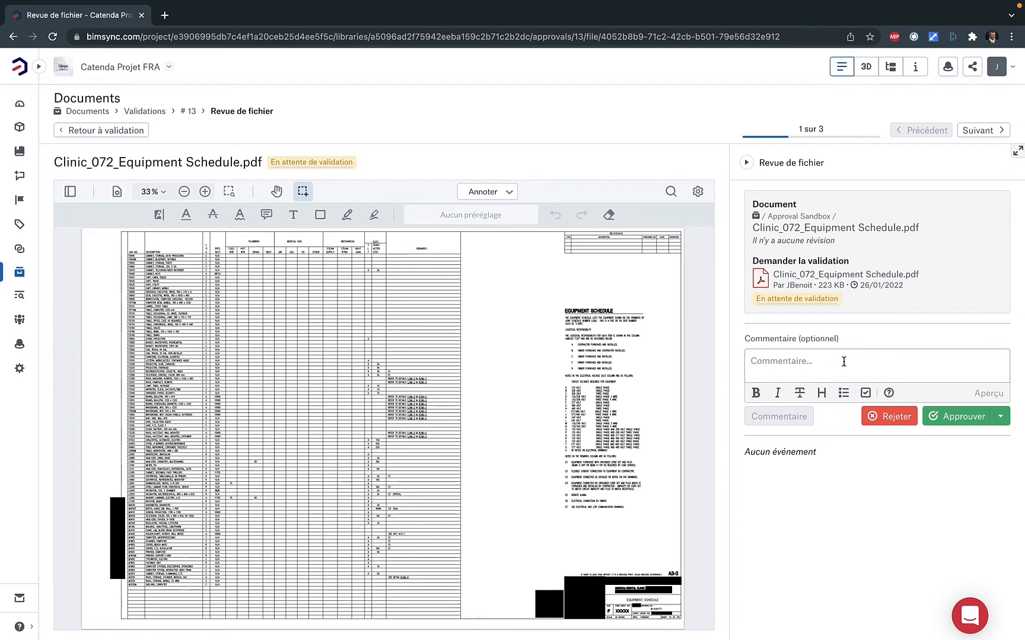
pyautogui.click(1001, 417)
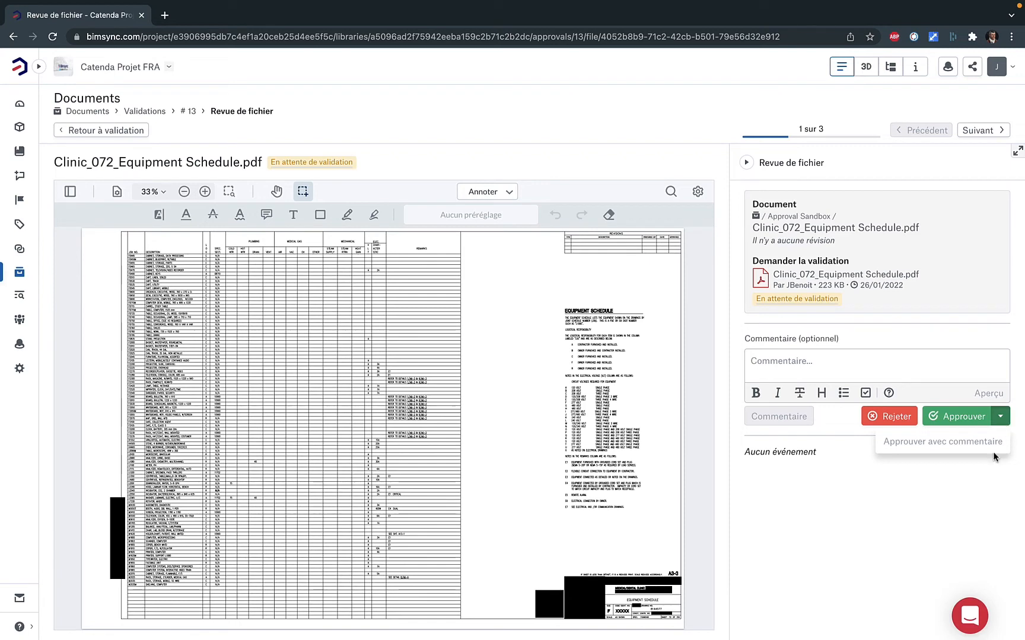
pyautogui.click(840, 487)
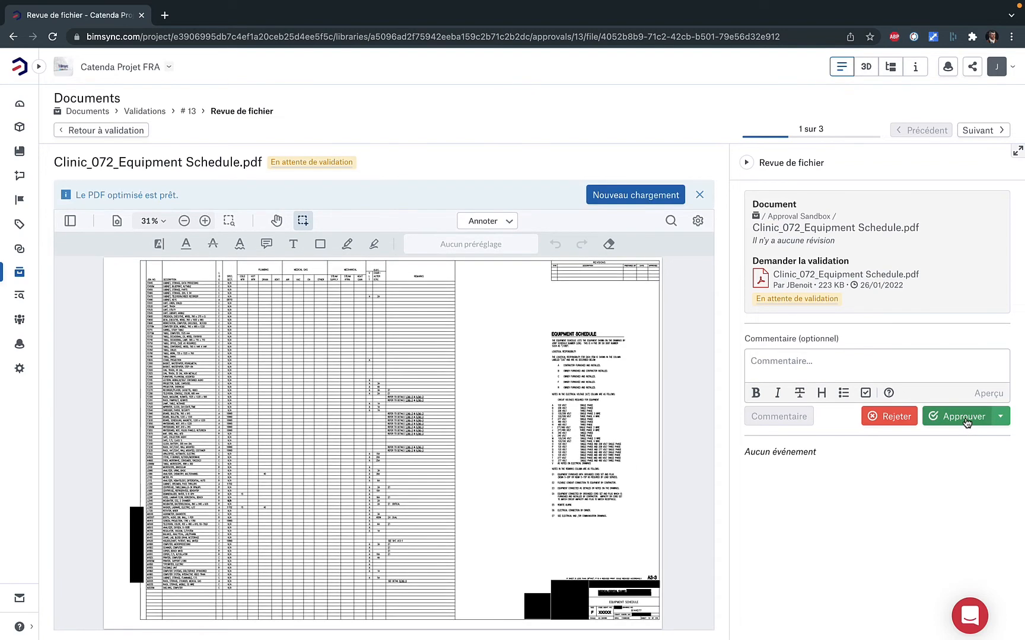
pyautogui.click(965, 420)
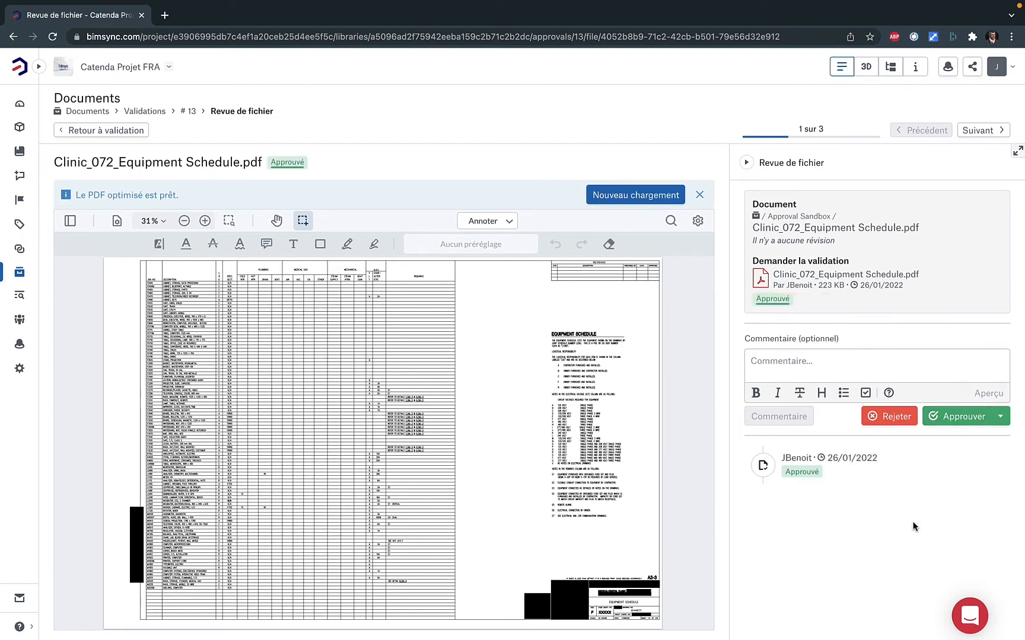
# Step: Move on to Clinic_071_Equipment Schedule.pdf and approve it with the comment "A revoir."
pyautogui.click(982, 131)
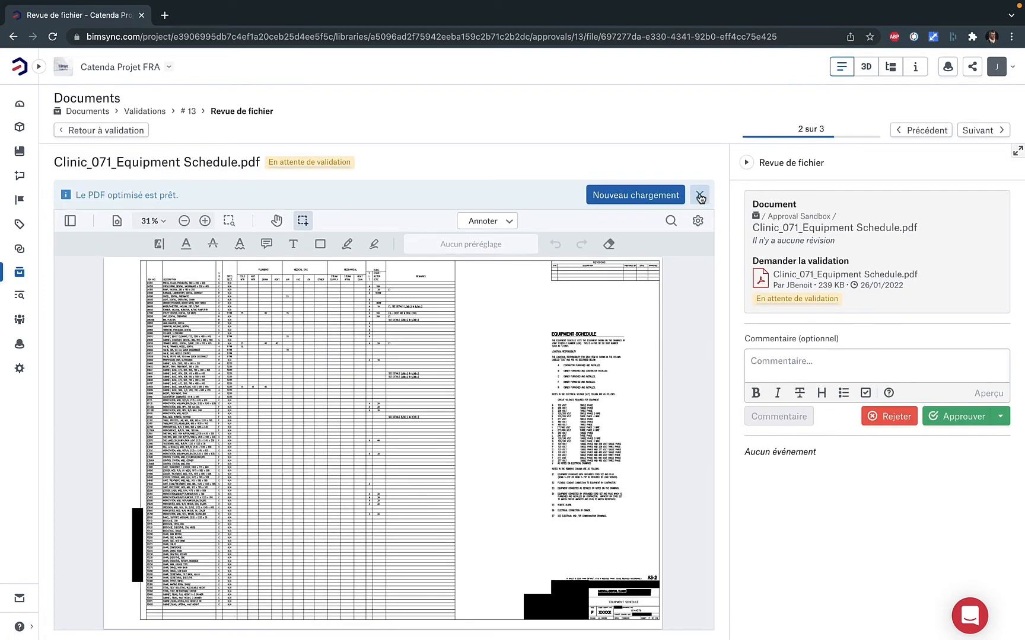
pyautogui.click(652, 196)
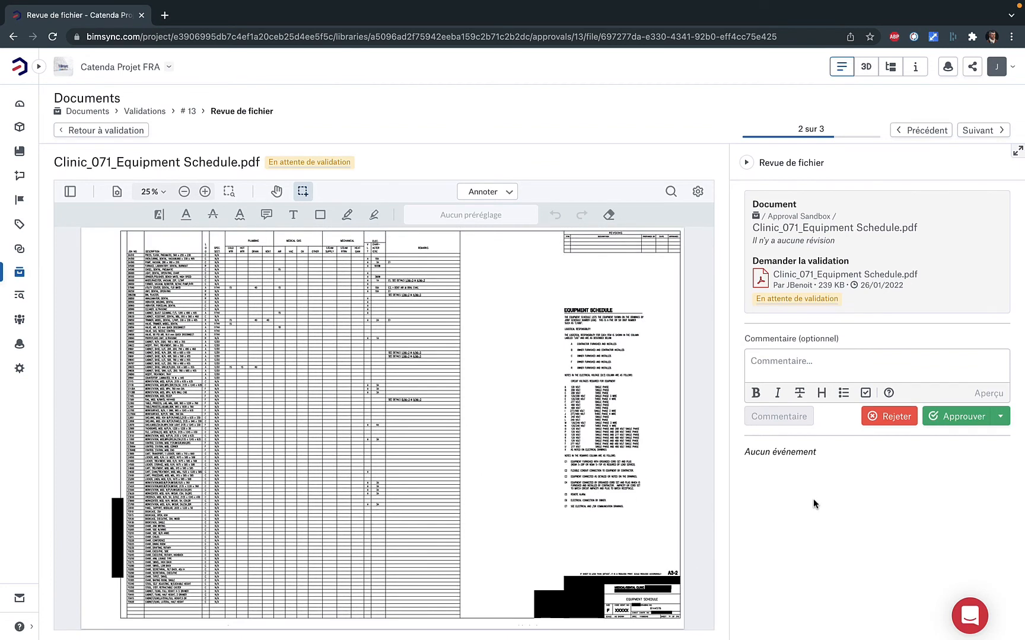
pyautogui.click(896, 352)
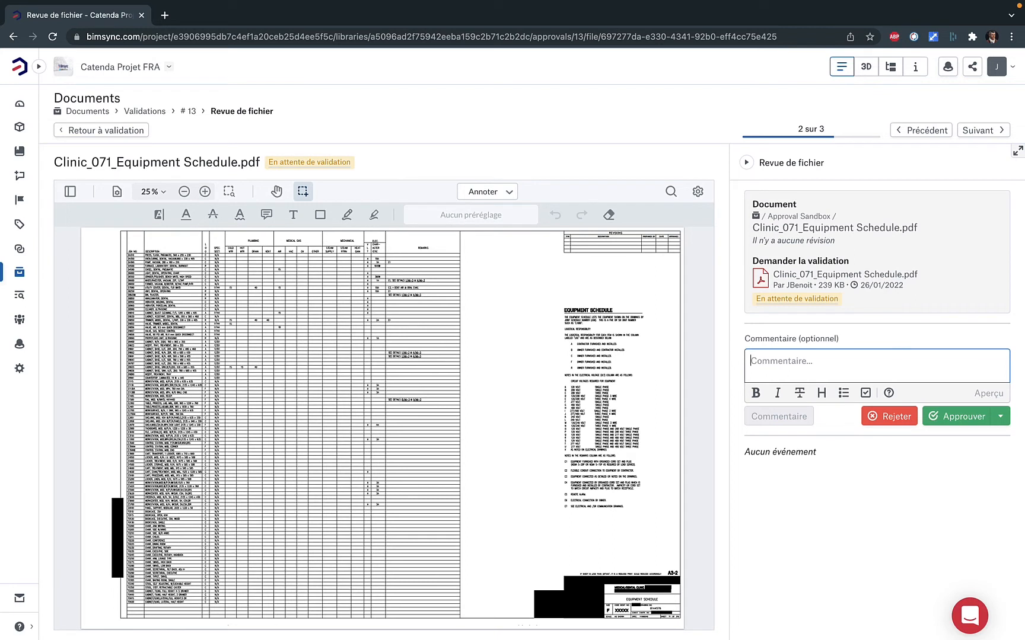
pyautogui.write('A revoir.')
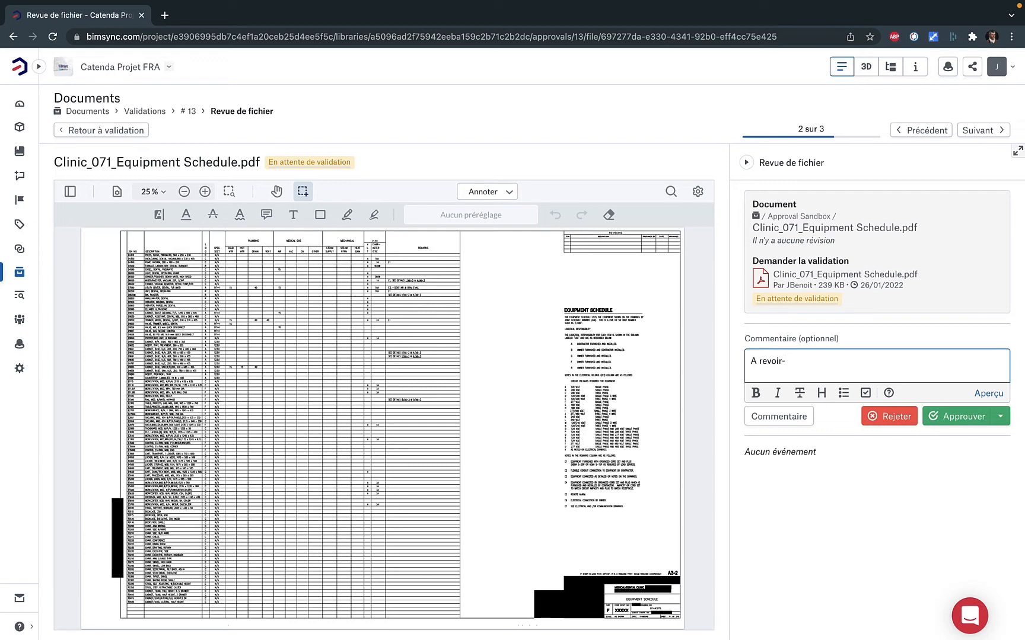
pyautogui.click(1000, 417)
pyautogui.click(950, 442)
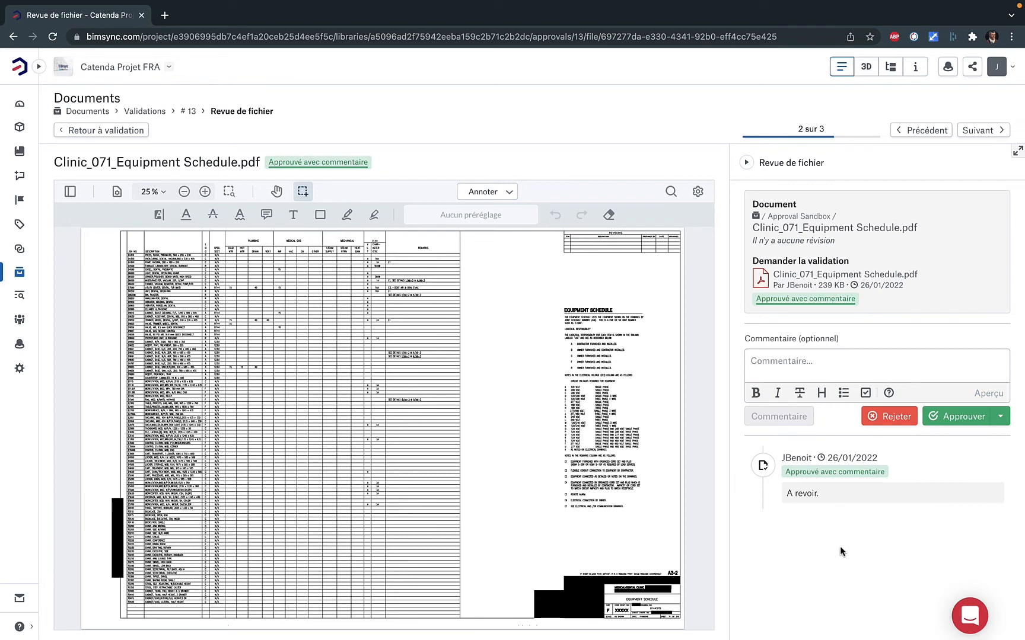
# Step: Move on to Clinic_073_Equipment Schedule.pdf, reject it without a comment, and return to the approval request
pyautogui.click(985, 132)
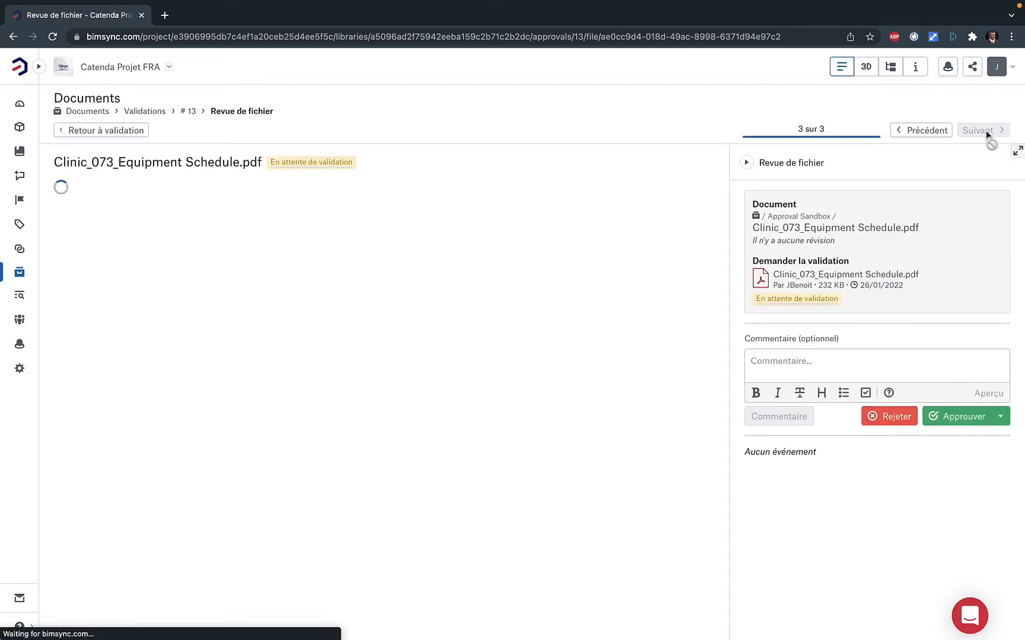
pyautogui.click(700, 196)
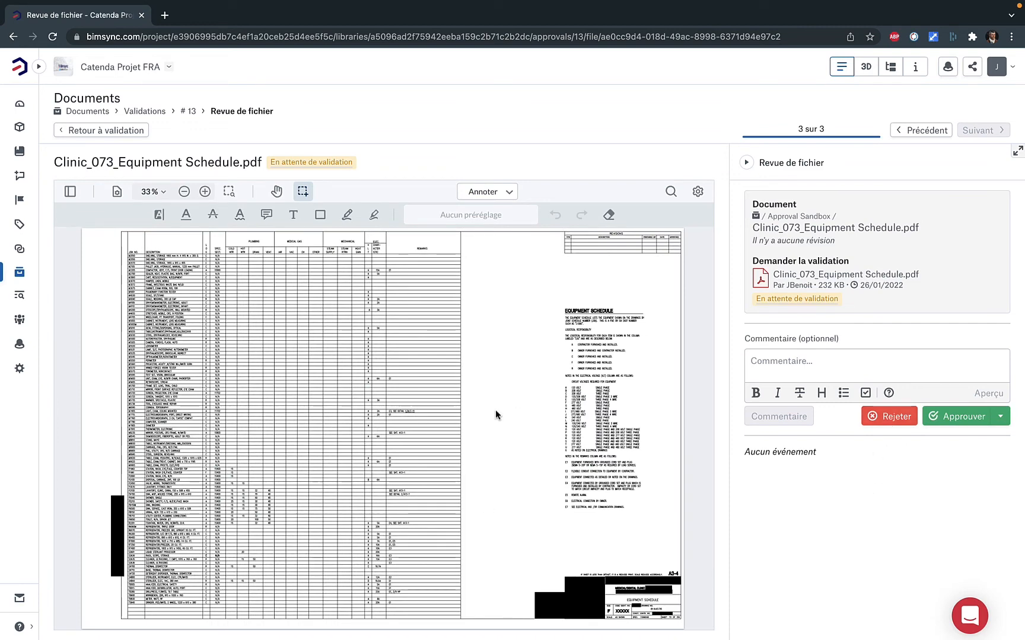
pyautogui.click(890, 418)
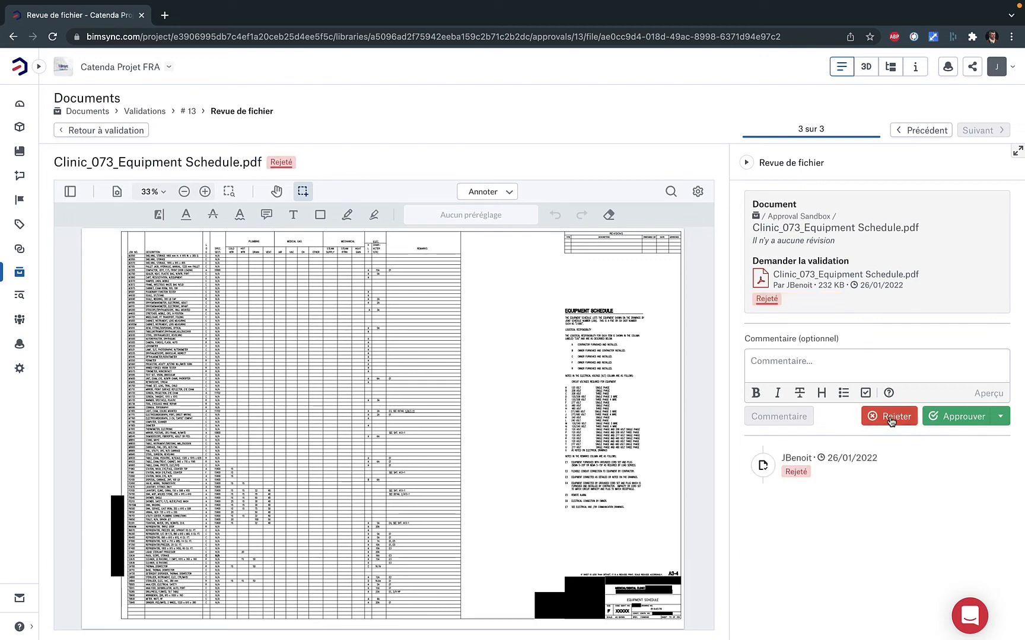
pyautogui.click(115, 134)
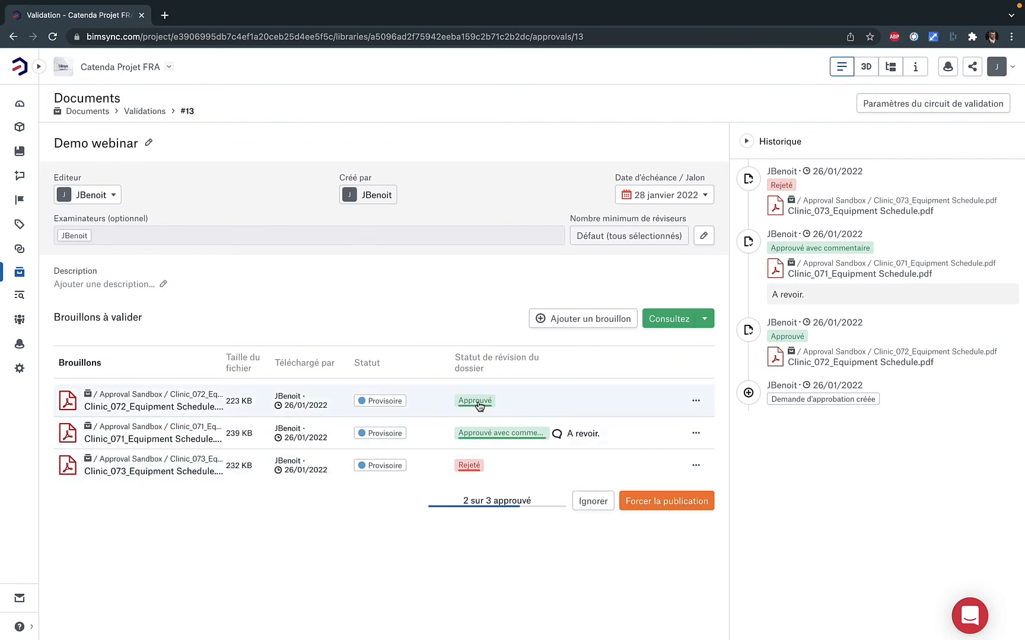
# Step: Force the publication of the Demo webinar drafts, including the rejected one
pyautogui.moveTo(479, 403)
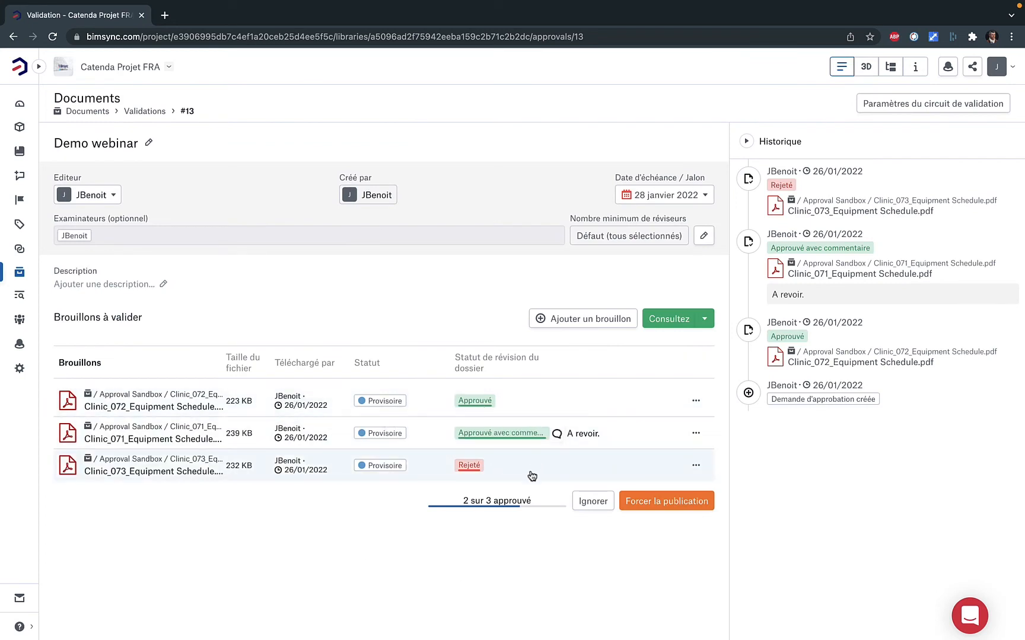
pyautogui.moveTo(522, 438)
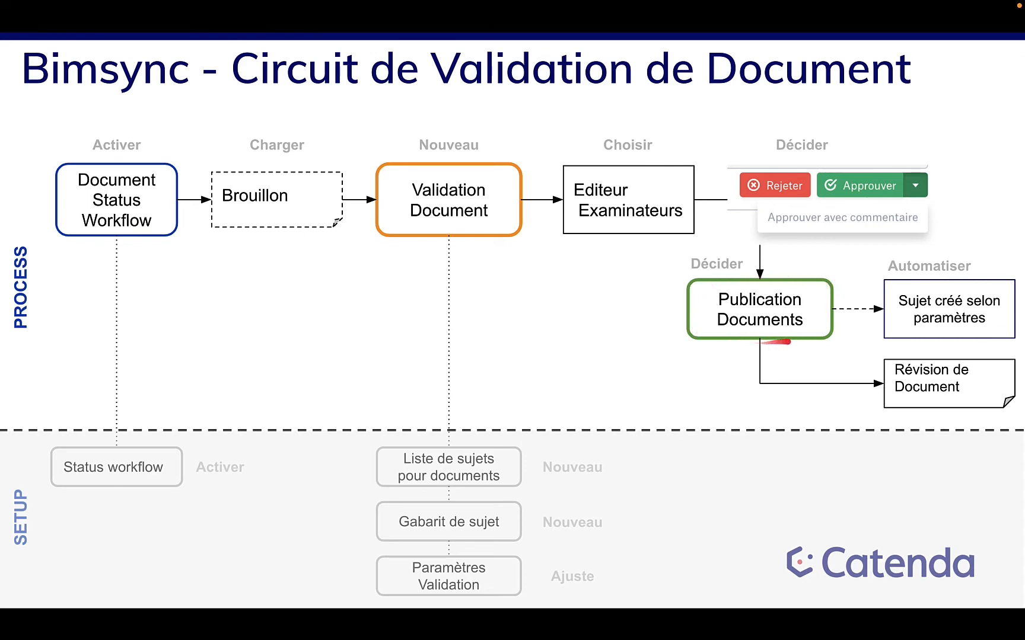
pyautogui.hotkey('ctrl', 'Right')
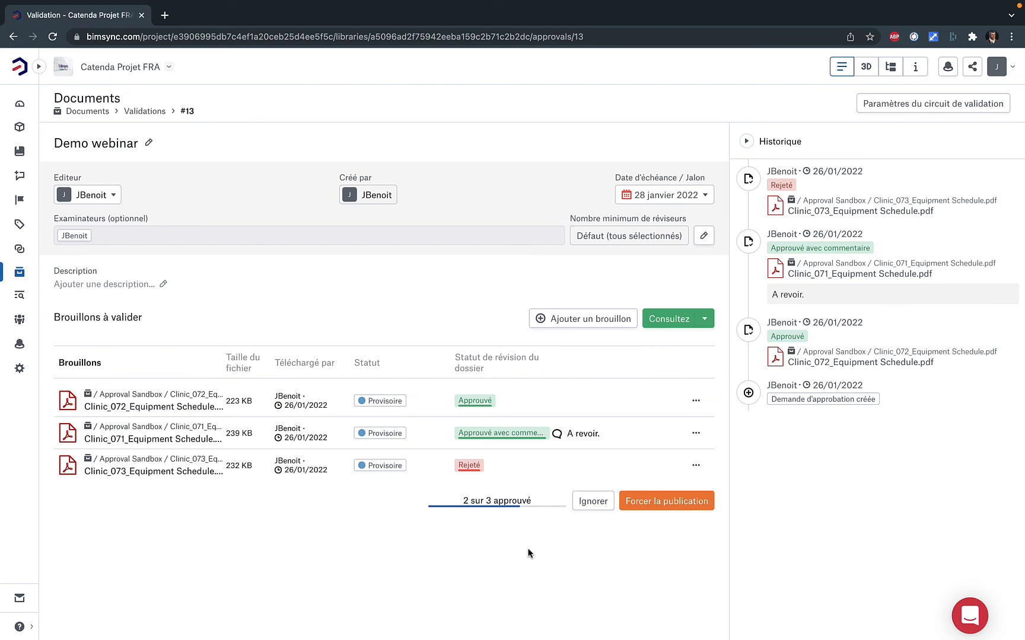
pyautogui.click(658, 509)
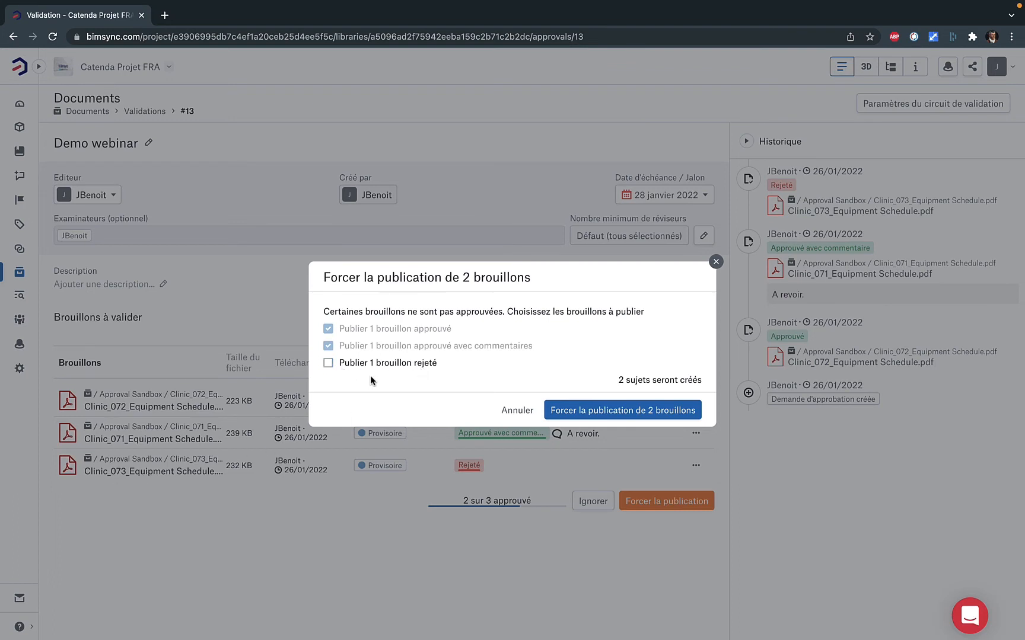
pyautogui.click(330, 365)
pyautogui.click(599, 413)
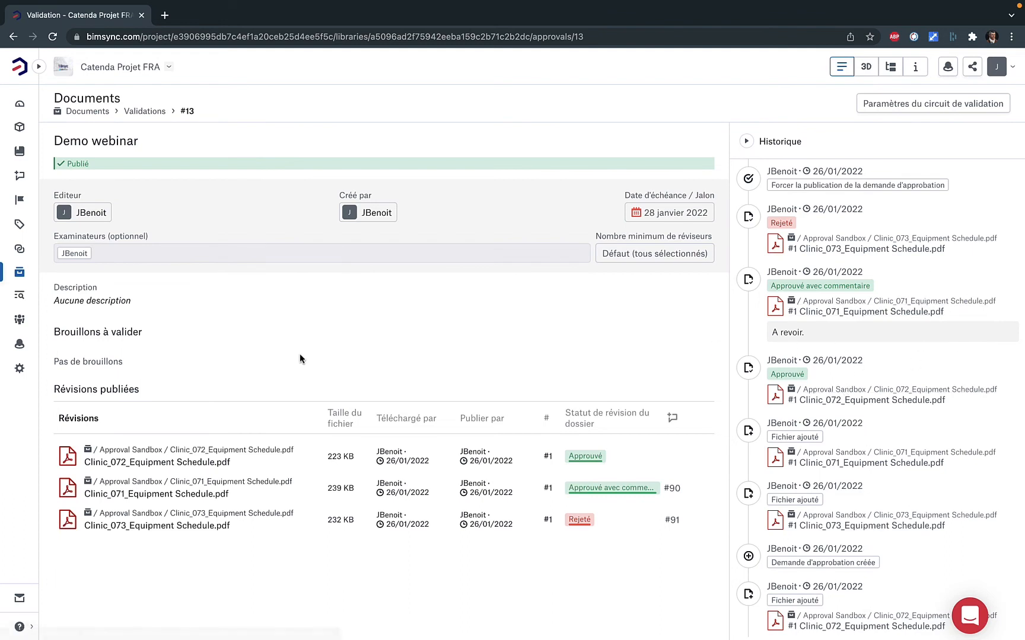
# Step: Open the validations list and temporarily add the Publié status to the filter to view published requests
pyautogui.click(152, 117)
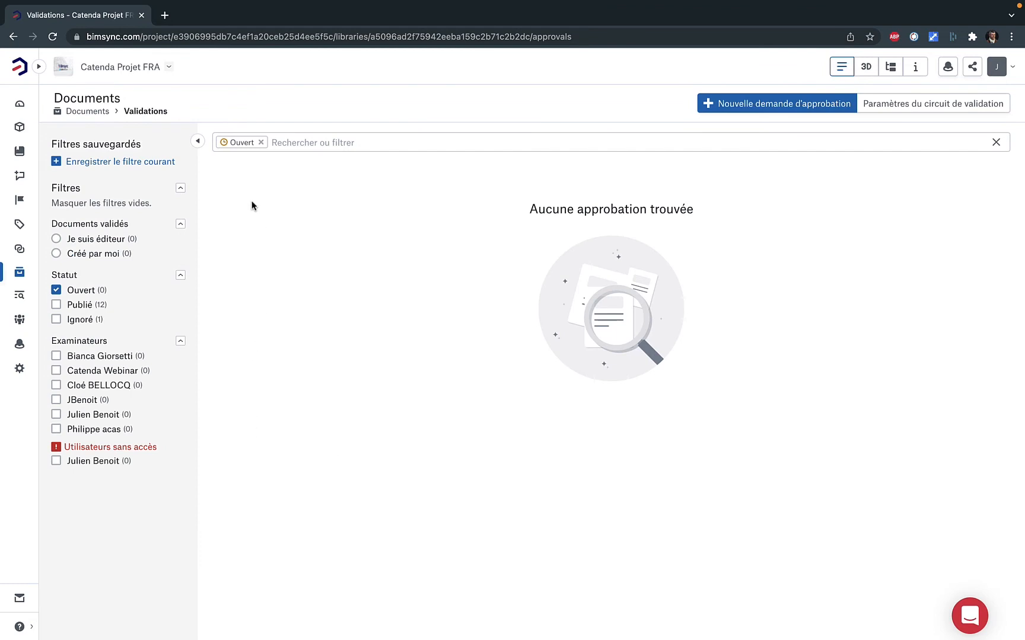
pyautogui.click(57, 306)
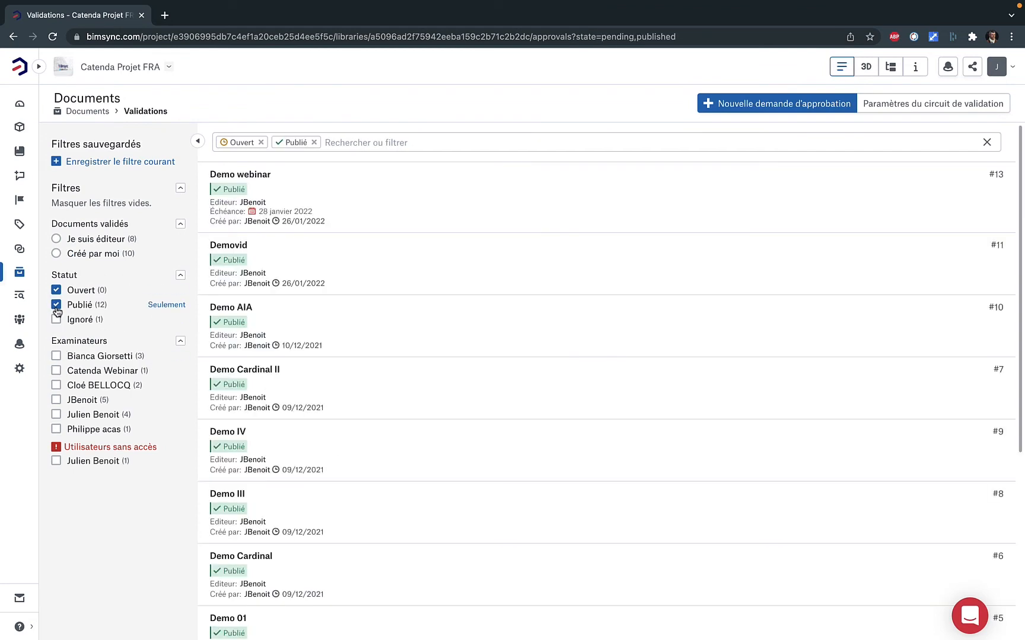
pyautogui.click(56, 305)
# Step: Open Clinic_071_Equipment Schedule.pdf in the Approval Sandbox folder, check its revisions, and return to the folder
pyautogui.click(20, 272)
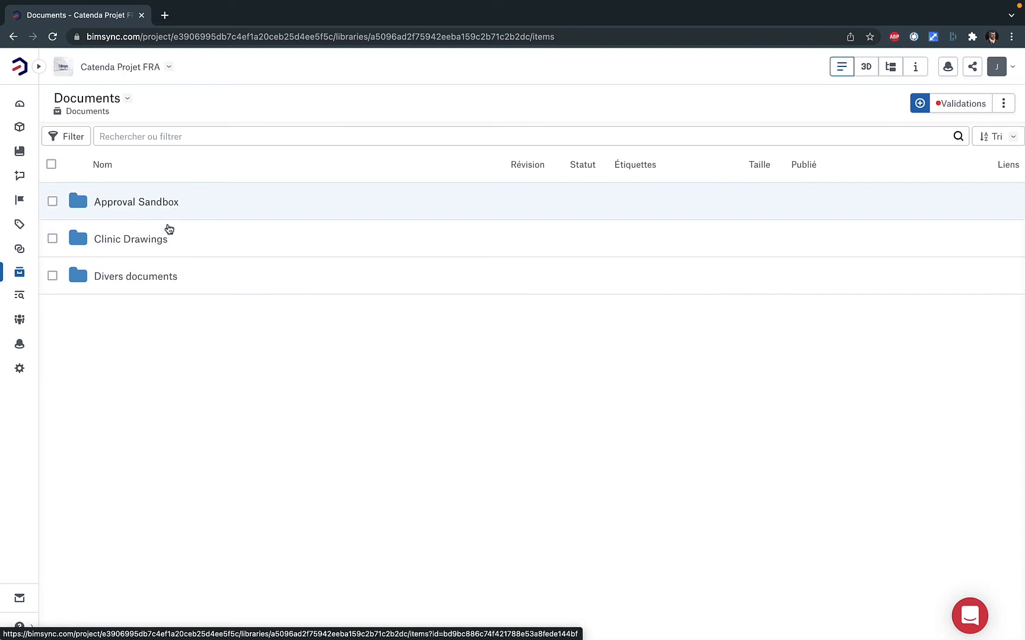
pyautogui.click(160, 201)
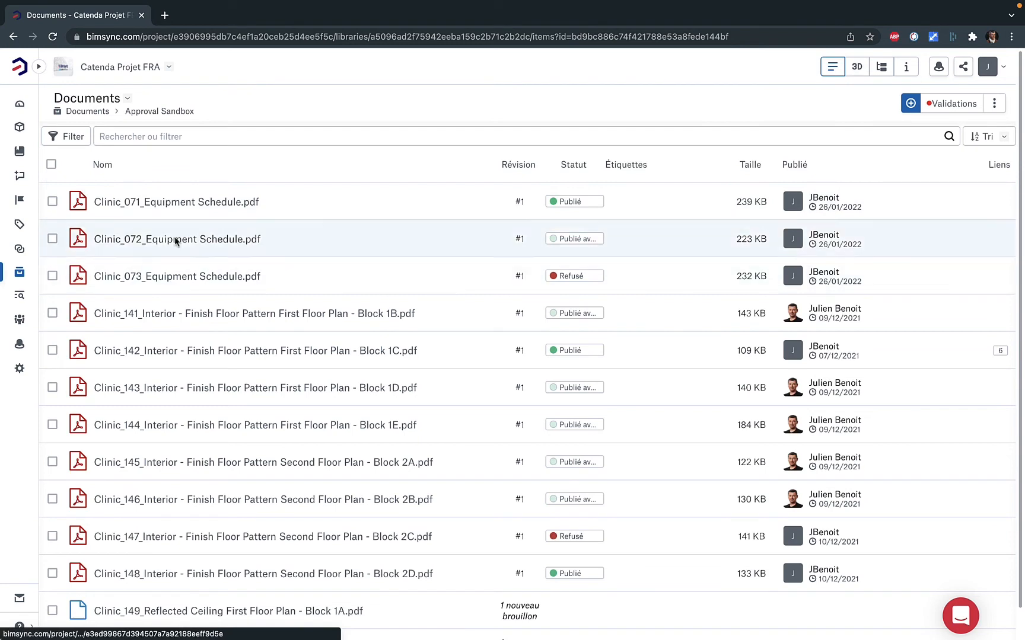
pyautogui.click(176, 204)
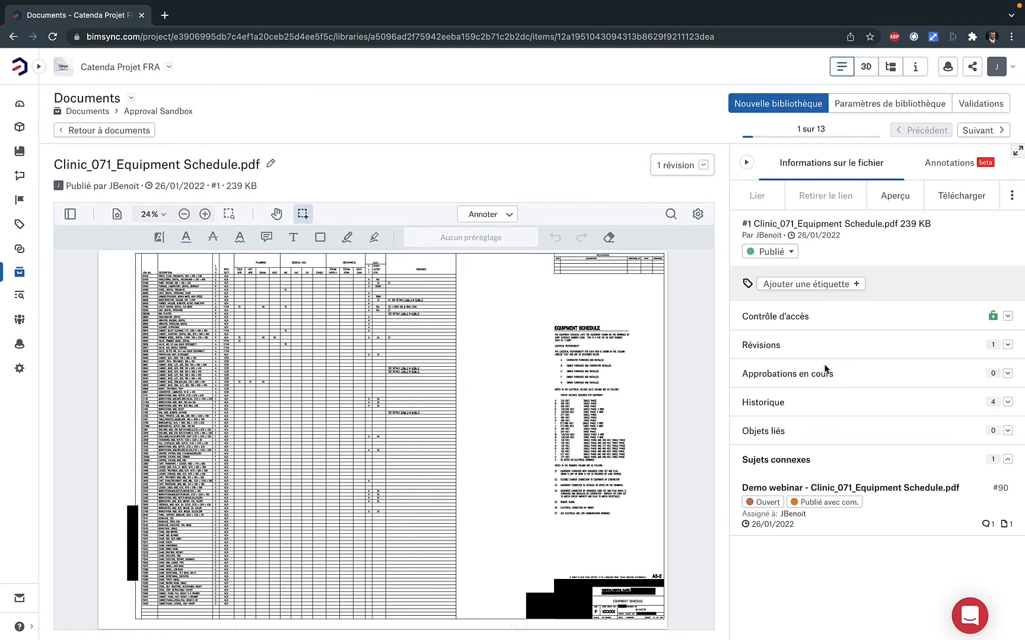
pyautogui.click(870, 350)
pyautogui.click(870, 351)
pyautogui.click(125, 129)
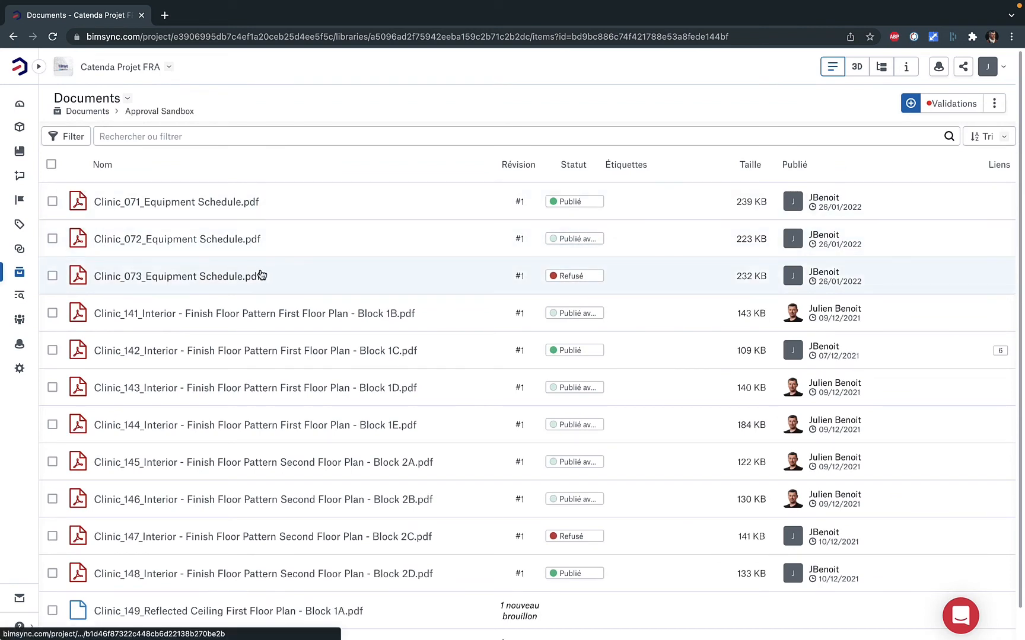
# Step: In the Approbation Documents topic board, review the Clinic_071_Equipment Schedule.pdf topic and its linked document, then return to the topic list
pyautogui.click(20, 176)
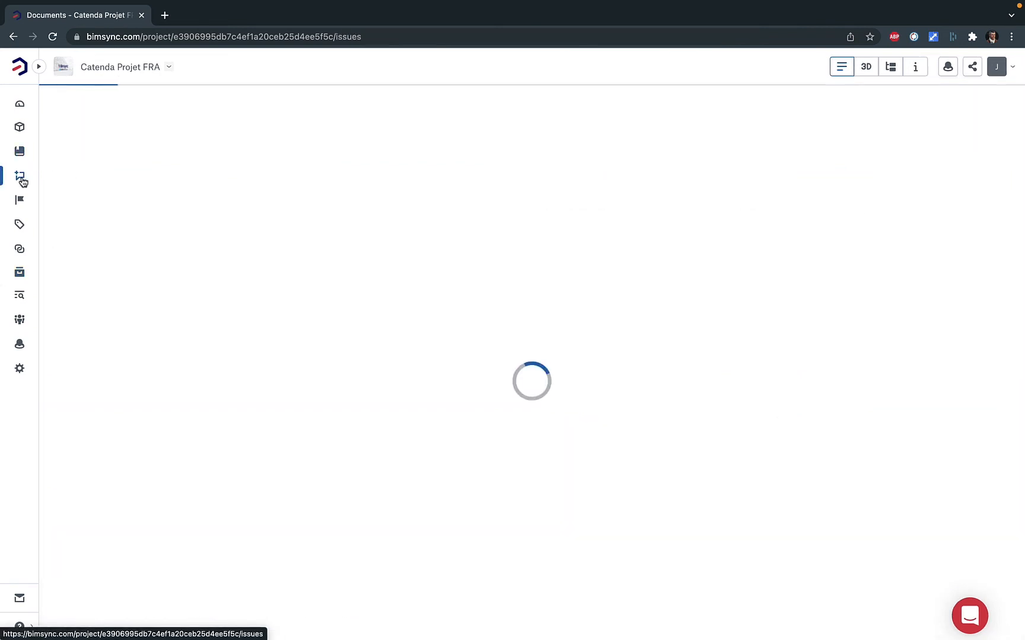
pyautogui.click(134, 102)
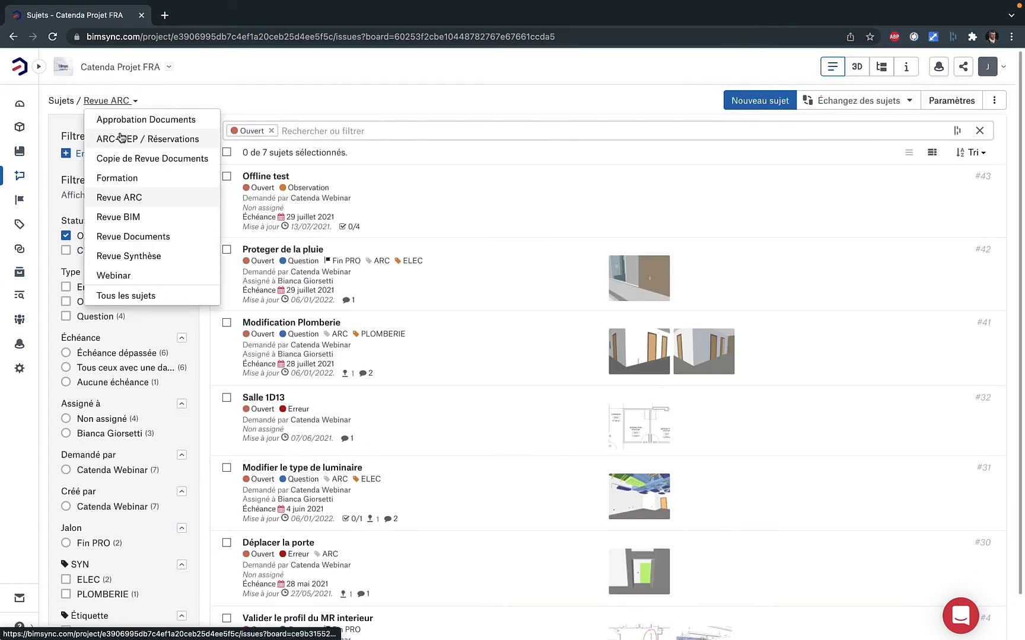
pyautogui.click(131, 119)
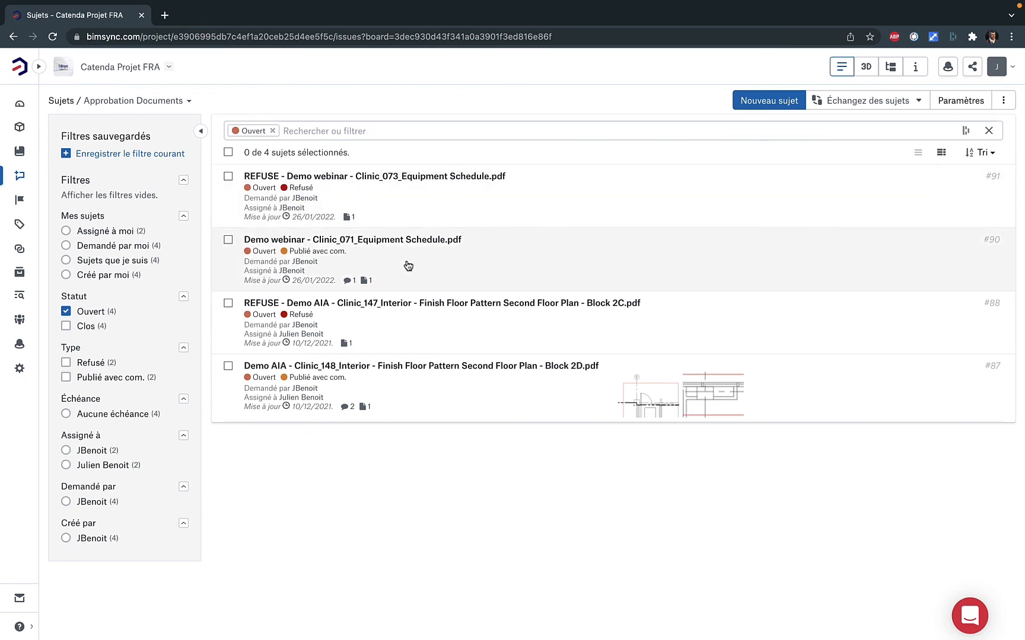
pyautogui.click(408, 266)
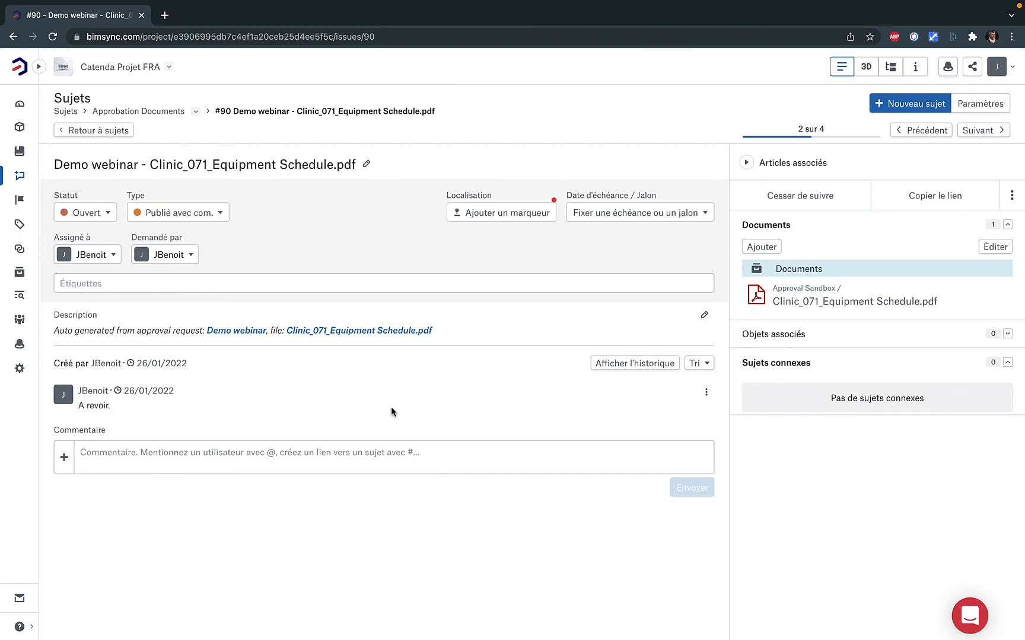
pyautogui.click(825, 301)
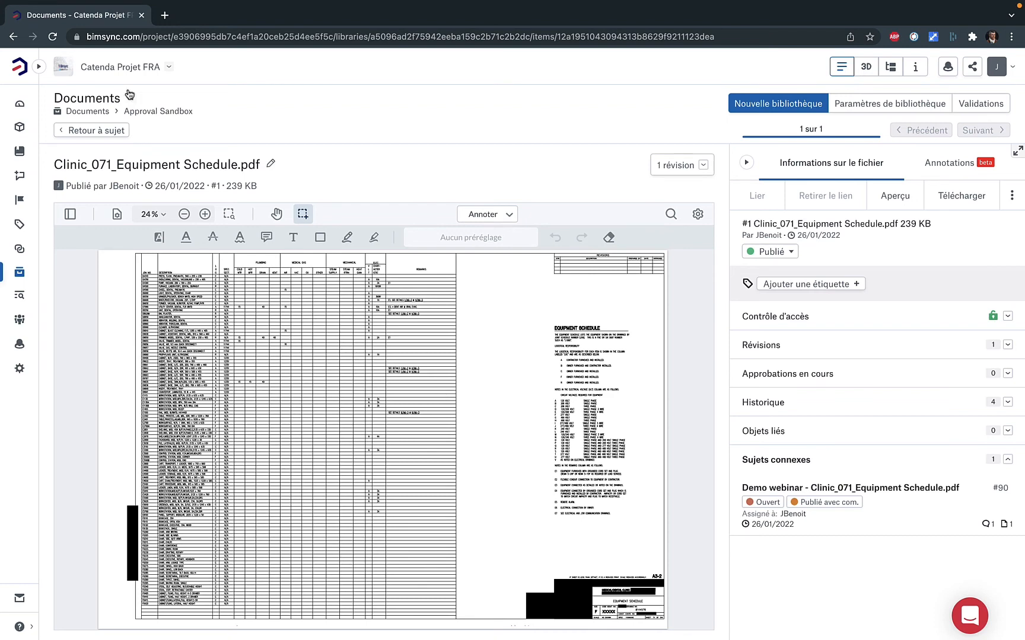
pyautogui.click(101, 132)
pyautogui.click(101, 131)
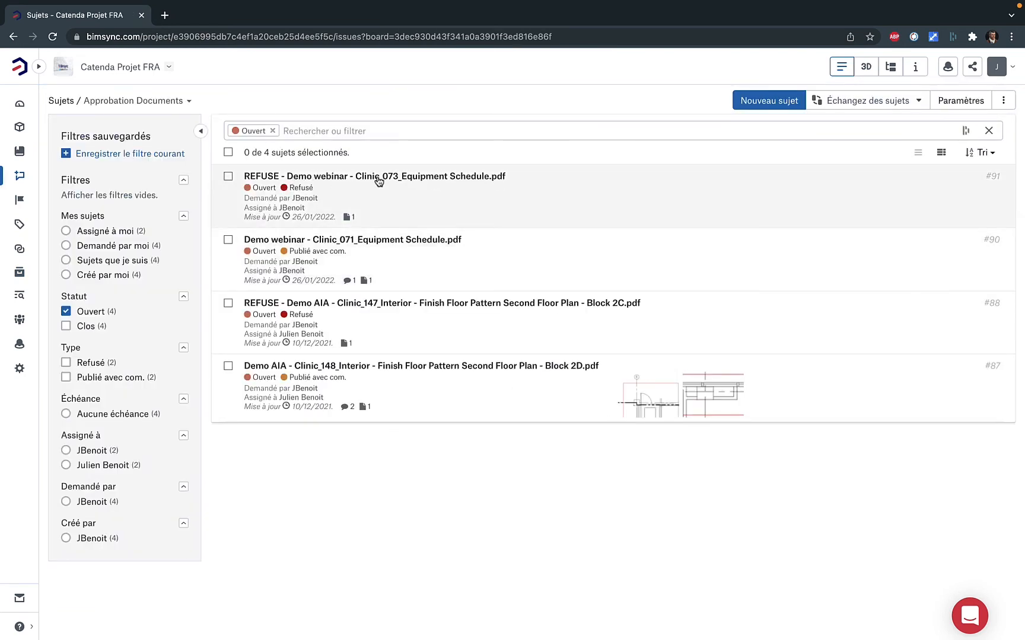
# Step: Review the REFUSE topic for Clinic_073_Equipment Schedule.pdf and its linked document, then return to the topic list
pyautogui.click(444, 202)
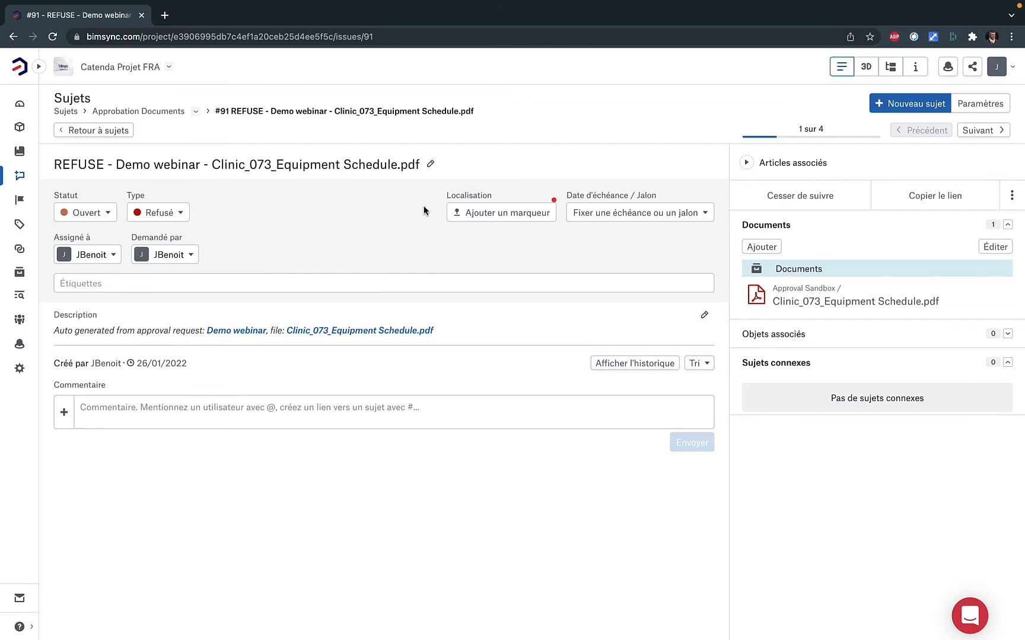
pyautogui.click(853, 299)
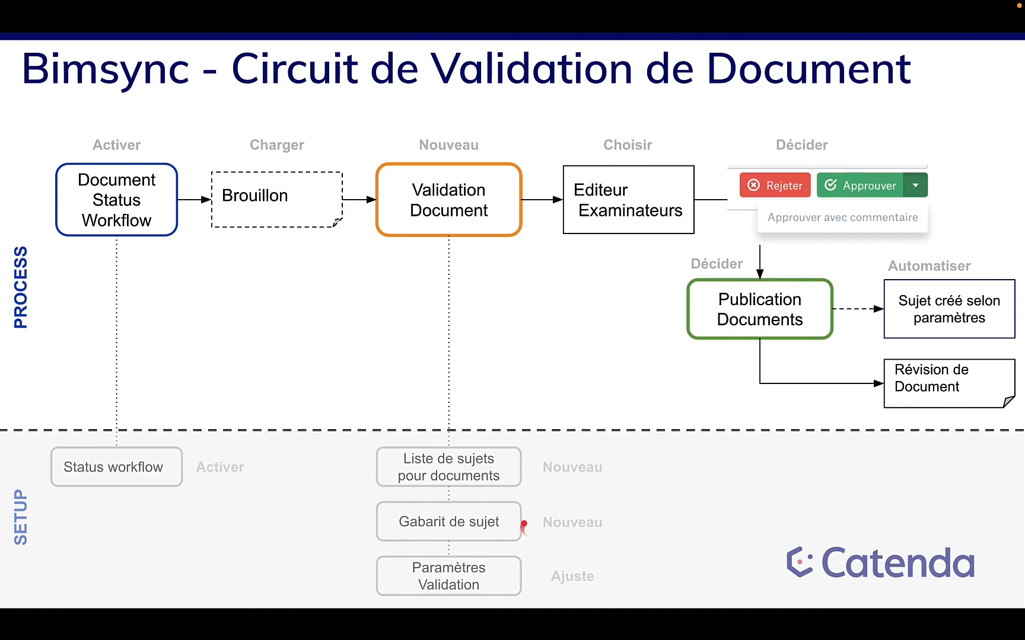
pyautogui.hotkey('ctrl', 'Right')
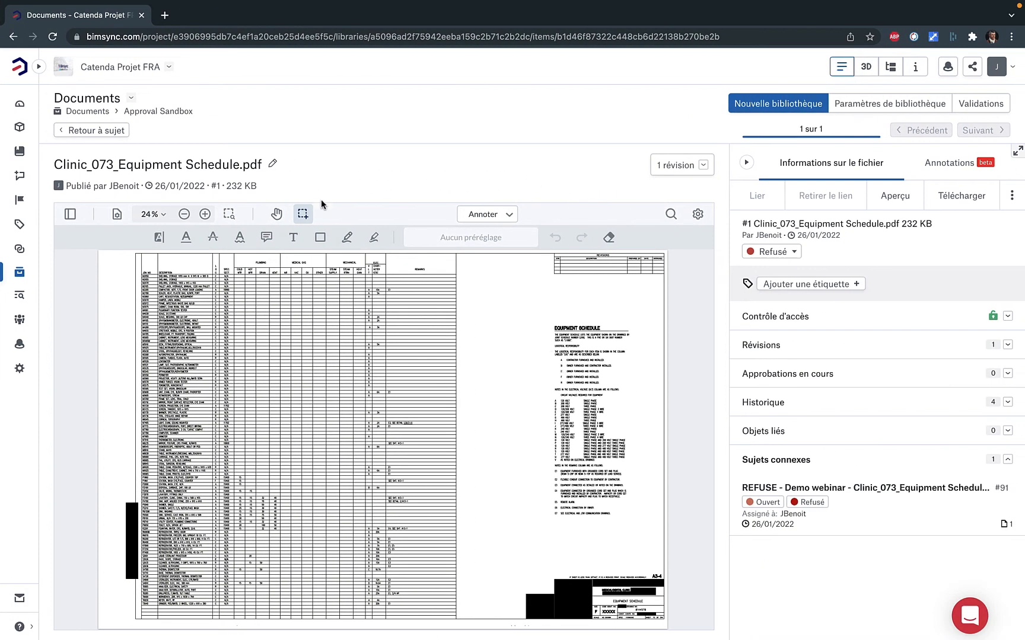
pyautogui.click(107, 131)
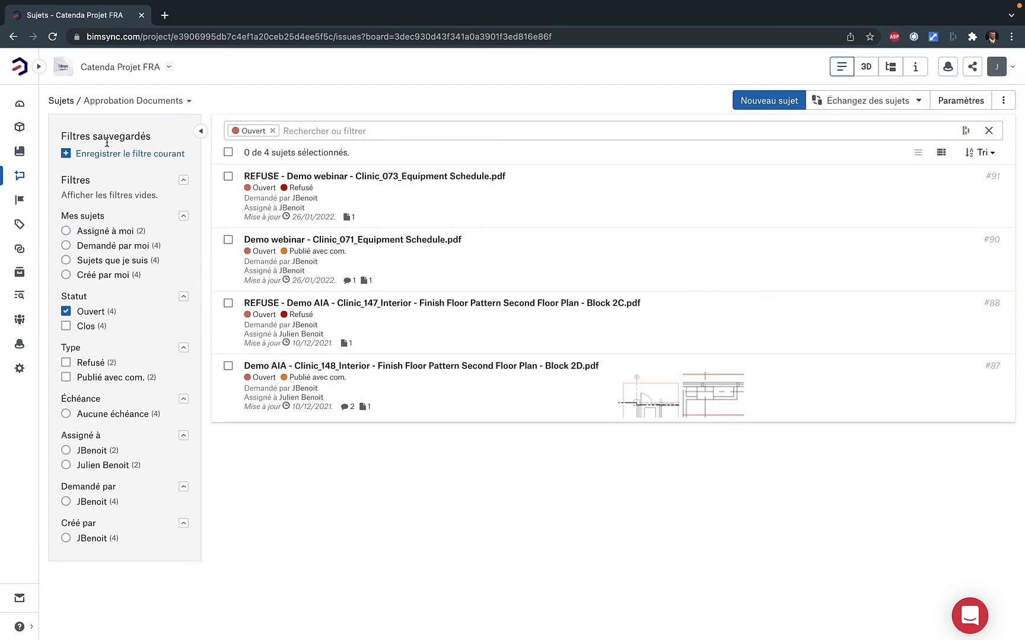
# Step: Switch to the presentation slide showing the Circuit de Validation de Document diagram
pyautogui.click(39, 67)
pyautogui.hotkey('ctrl', 'Left')
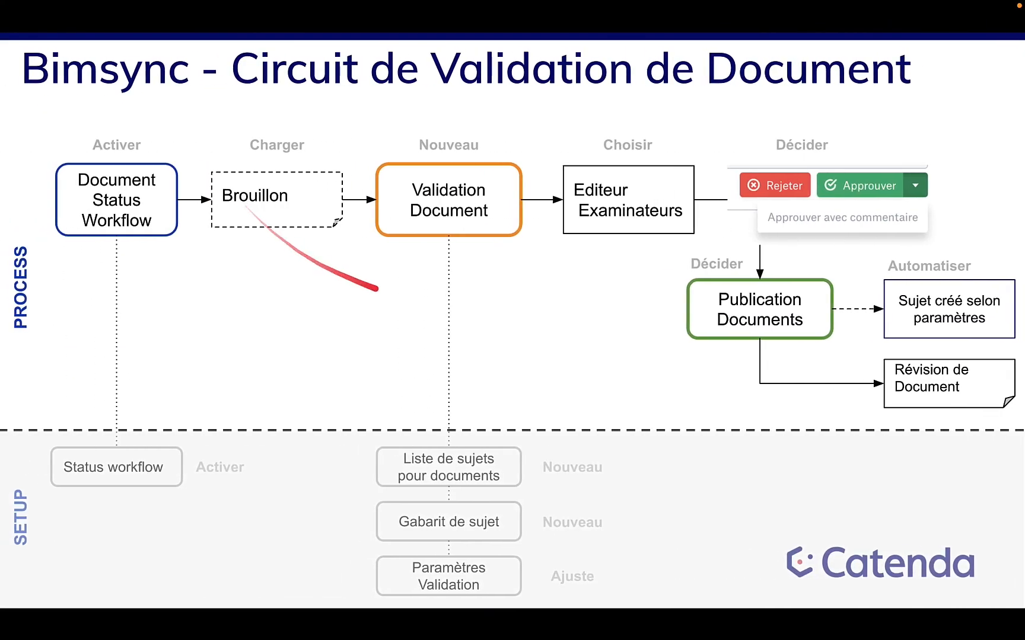